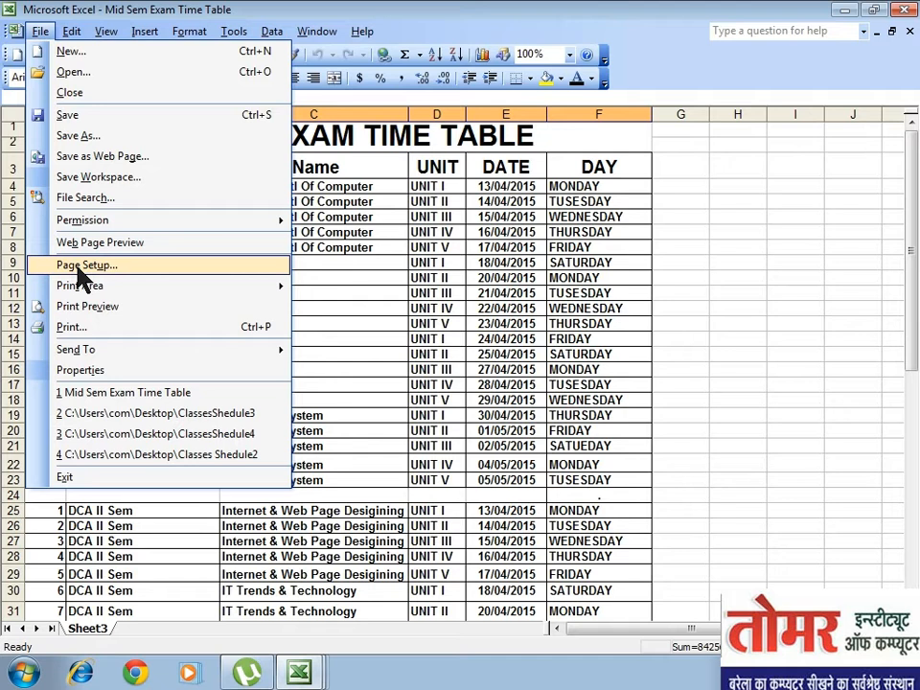
Look over the exam timetable from the title row down to the last PGDCA II Sem row
left_click(312, 297)
left_click_drag(58, 138, 273, 499)
scroll(300, 515, "down", 10)
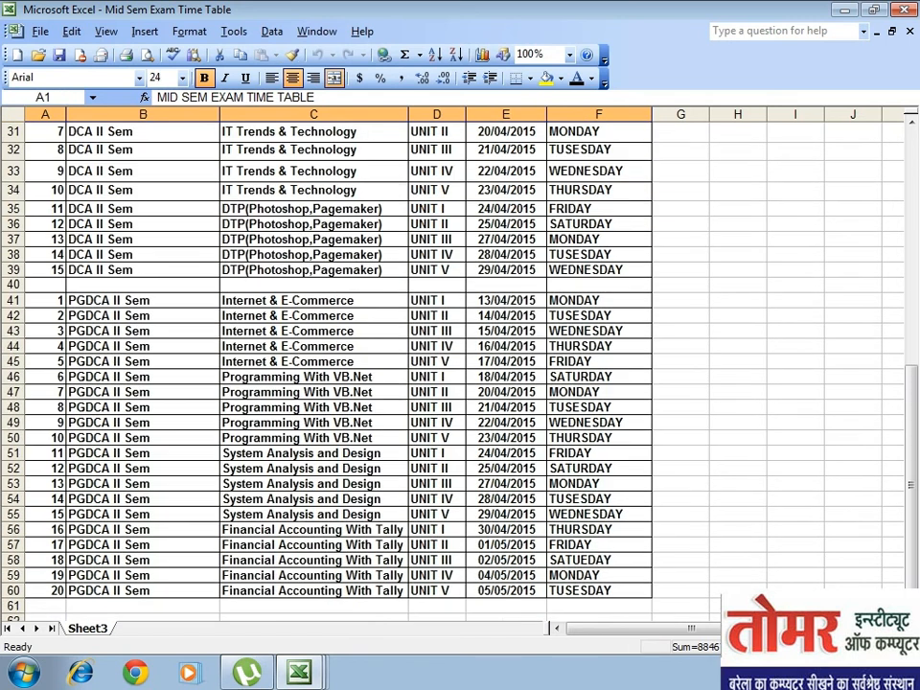
scroll(300, 515, "up", 4)
scroll(300, 515, "up", 6)
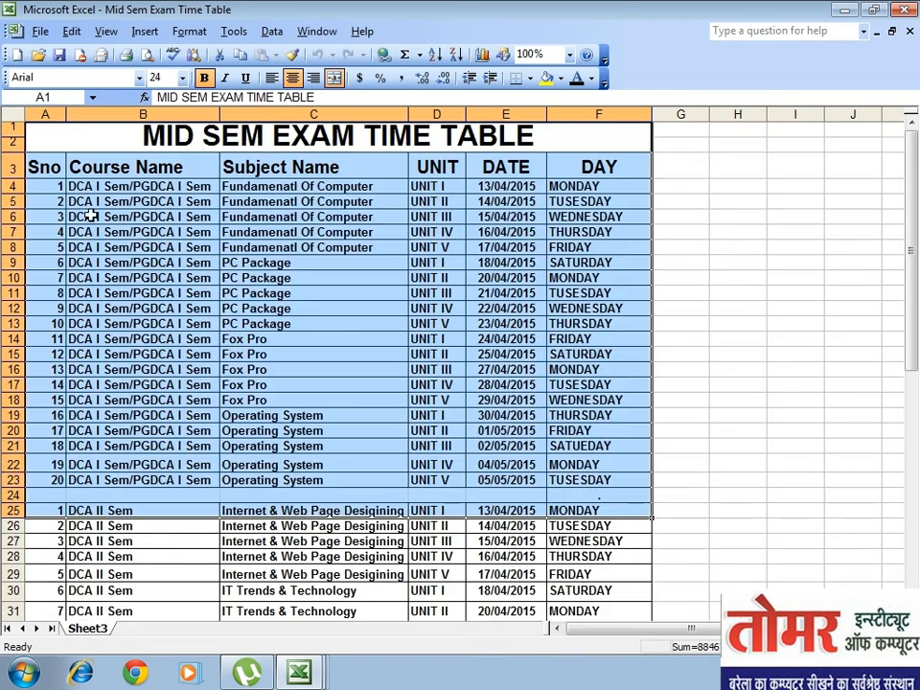
left_click(375, 405)
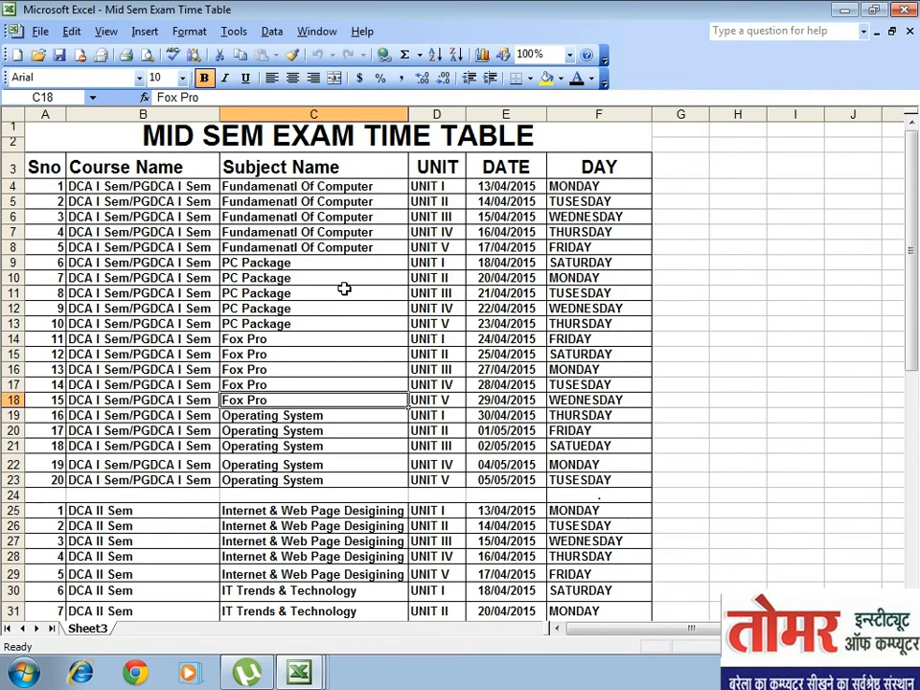
scroll(369, 441, "down", 3)
scroll(371, 448, "down", 9)
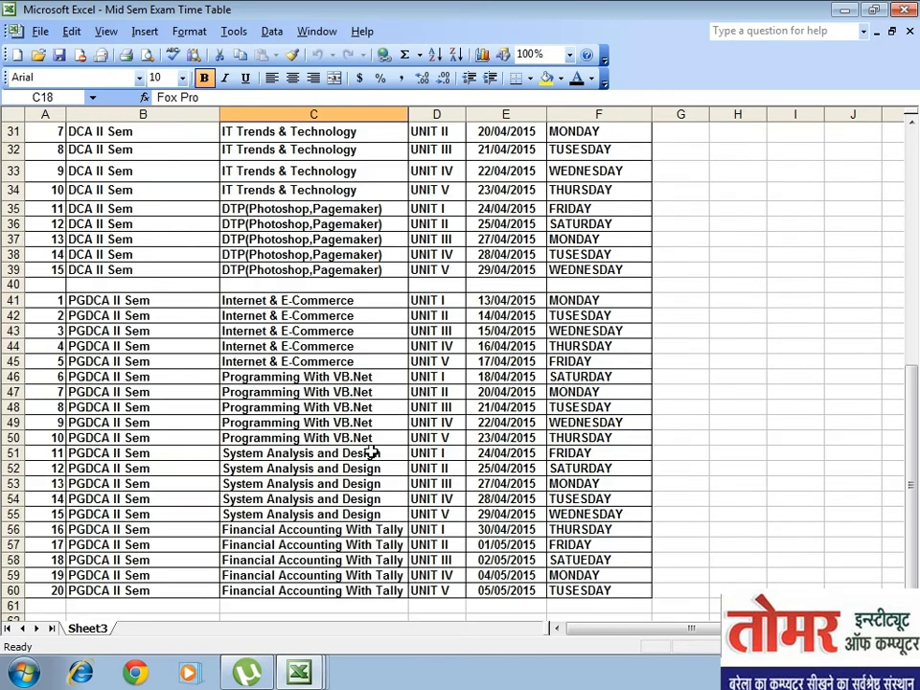
scroll(371, 450, "up", 12)
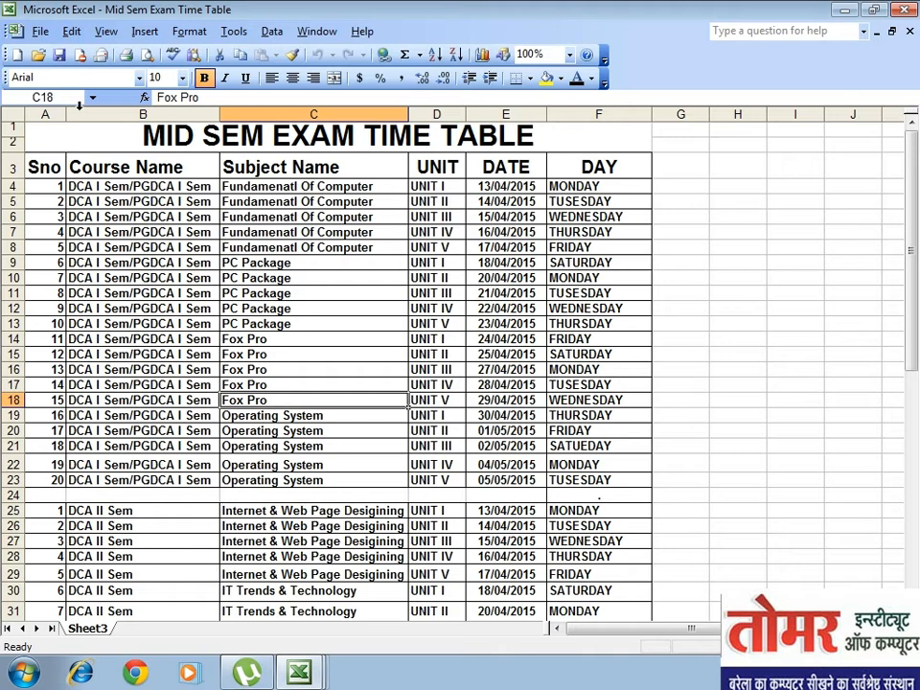
Open the page setup's orientation and scaling options, then view the timetable in print preview, zooming in and back out
left_click(42, 30)
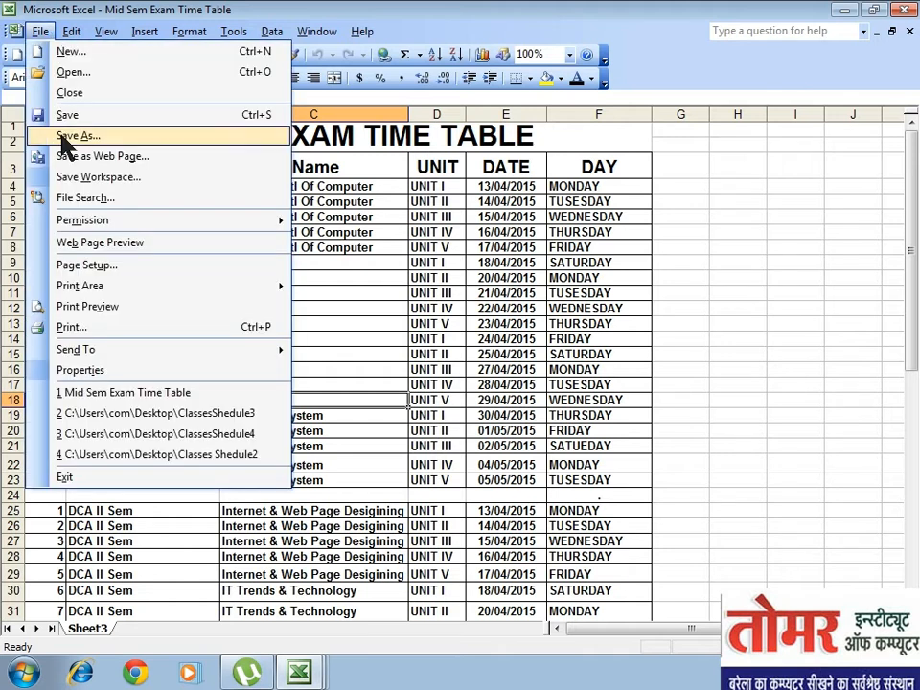
left_click(76, 266)
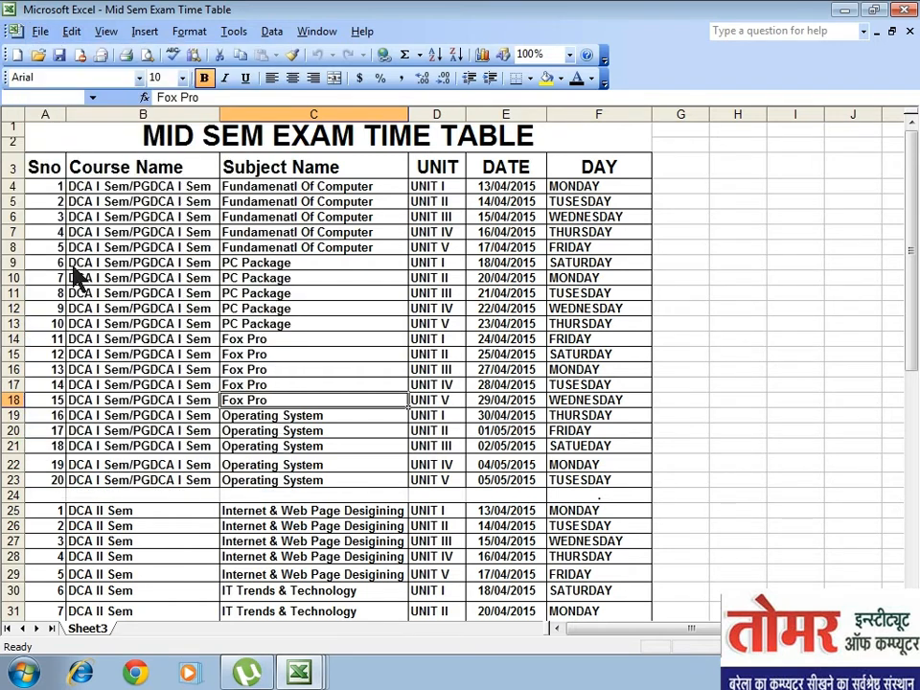
left_click_drag(338, 161, 270, 166)
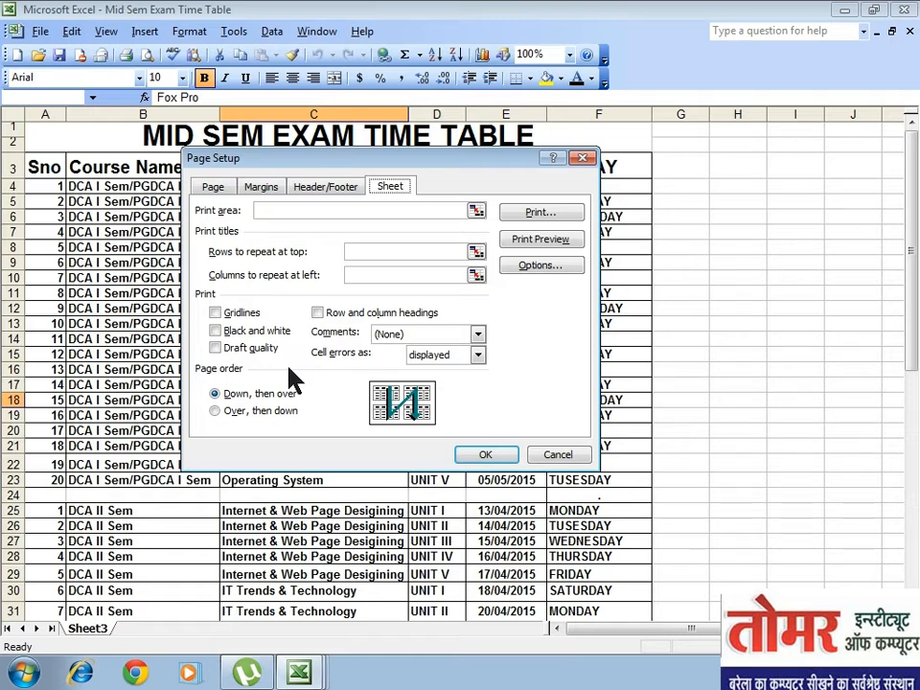
left_click(212, 187)
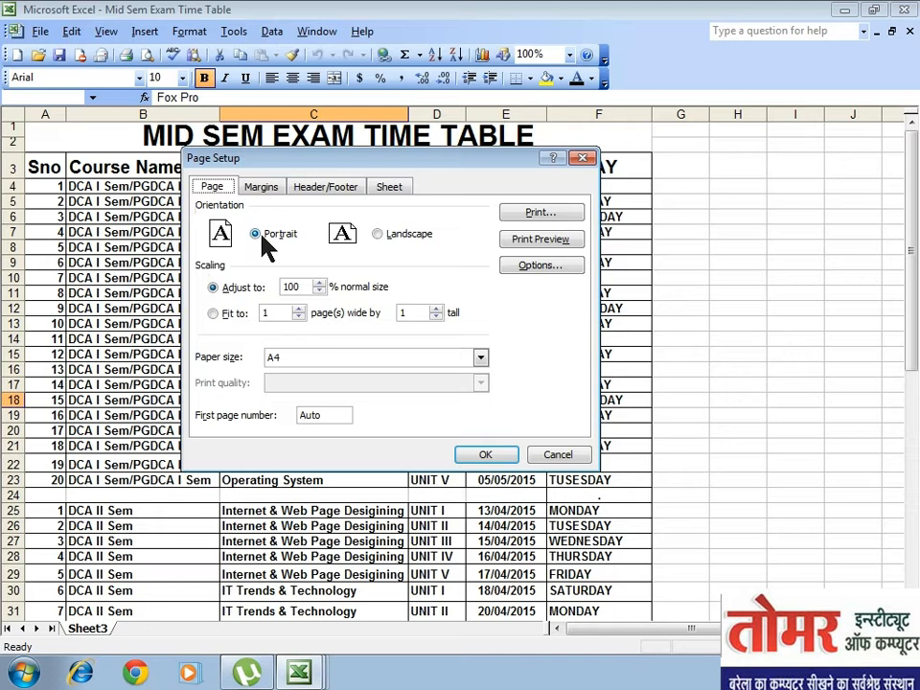
left_click(528, 239)
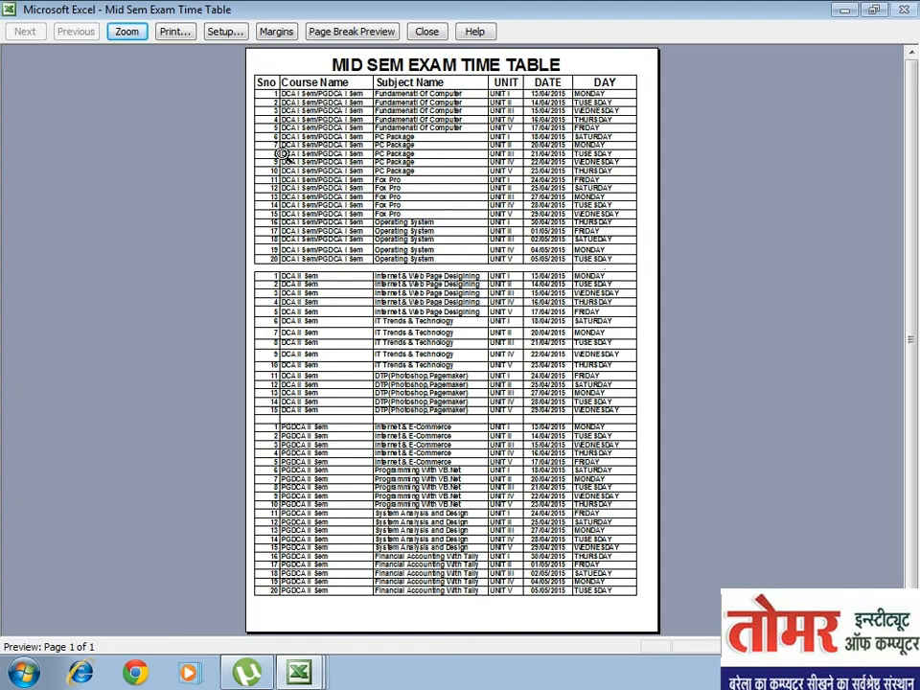
left_click(514, 295)
left_click(517, 299)
Set the page orientation to landscape and check the pages in the print preview
left_click(223, 35)
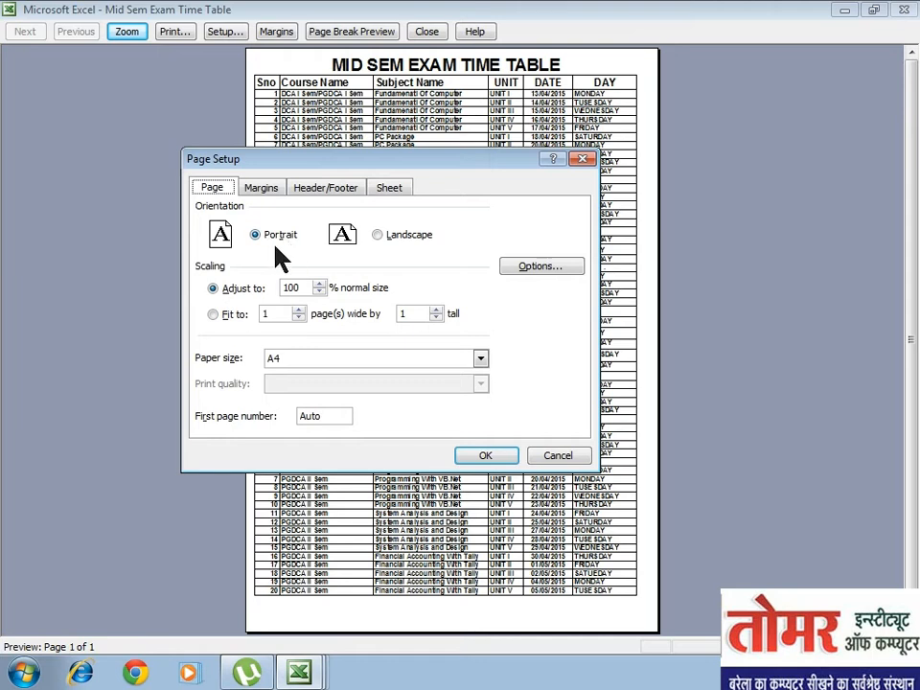
left_click(381, 238)
left_click(486, 457)
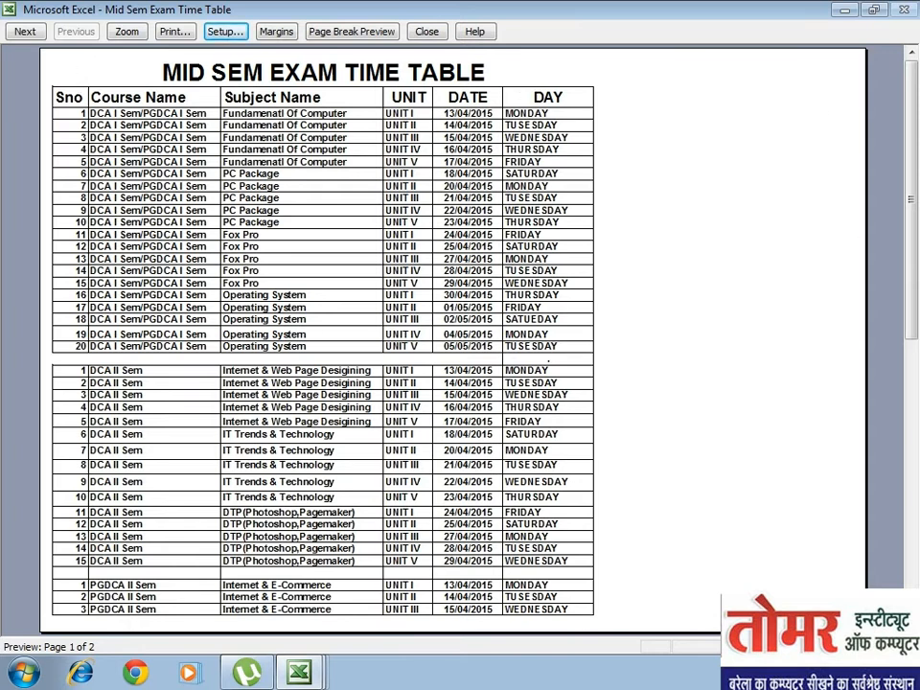
scroll(532, 448, "down", 1)
scroll(532, 448, "up", 1)
scroll(578, 471, "down", 1)
scroll(577, 470, "up", 1)
Set the print scaling to 150% of normal size and check the pages in the preview
left_click(237, 34)
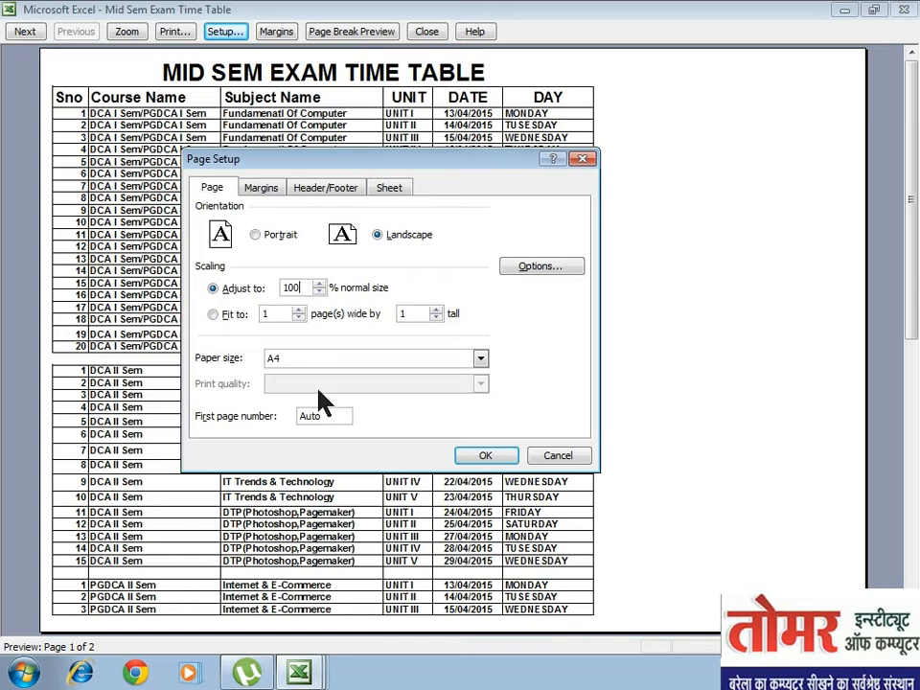
left_click_drag(354, 155, 649, 94)
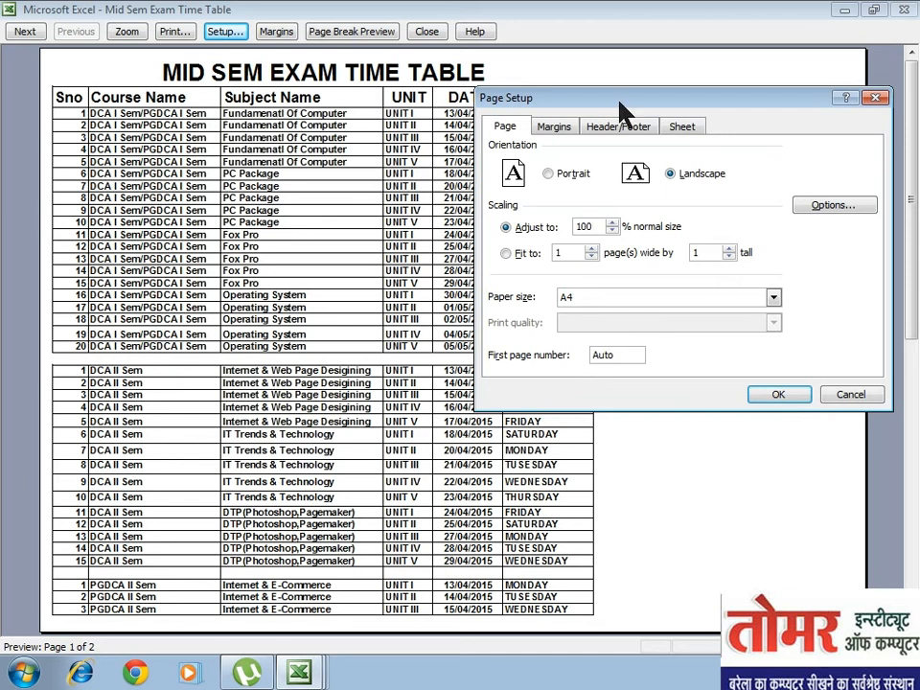
left_click_drag(617, 101, 299, 173)
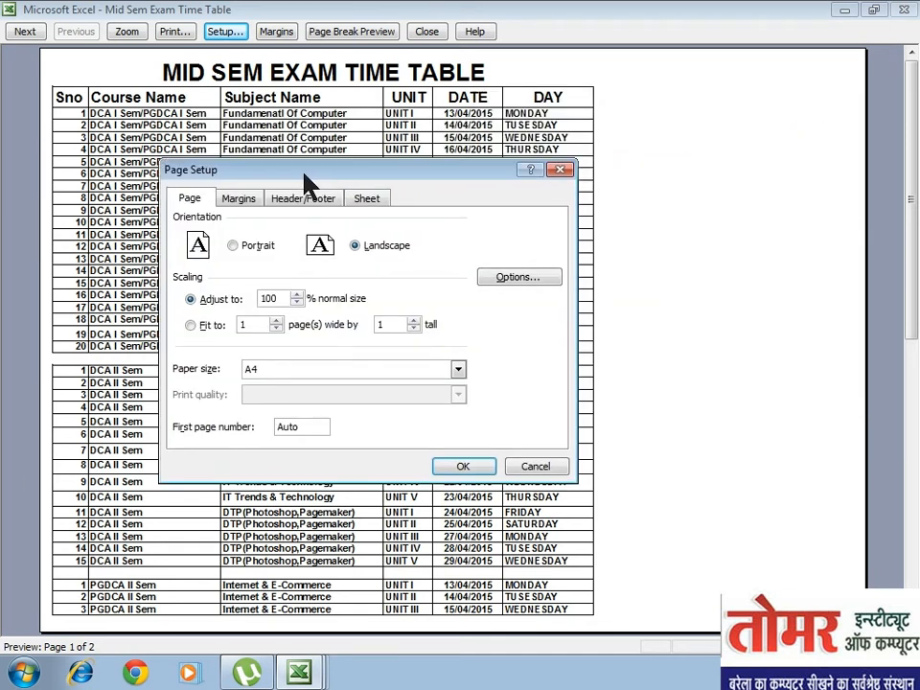
left_click_drag(299, 295, 298, 295)
left_click(484, 467)
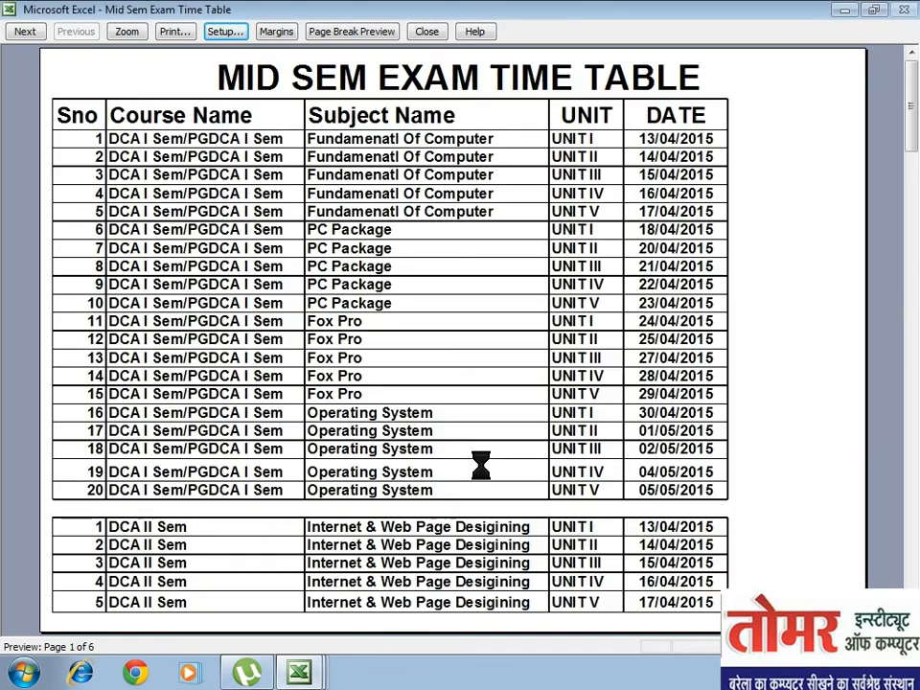
scroll(606, 384, "down", 2)
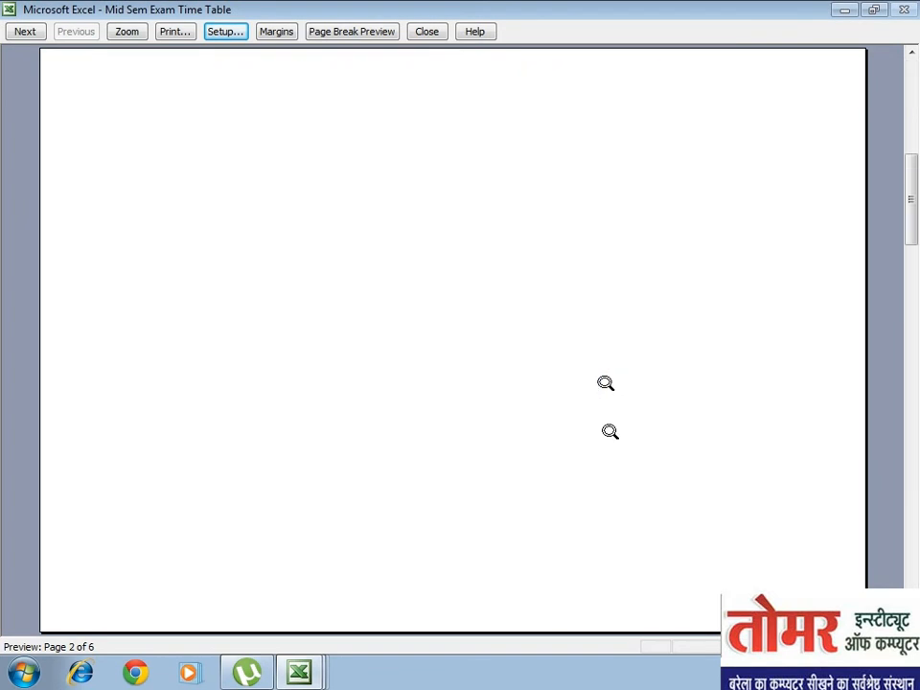
scroll(610, 453, "up", 2)
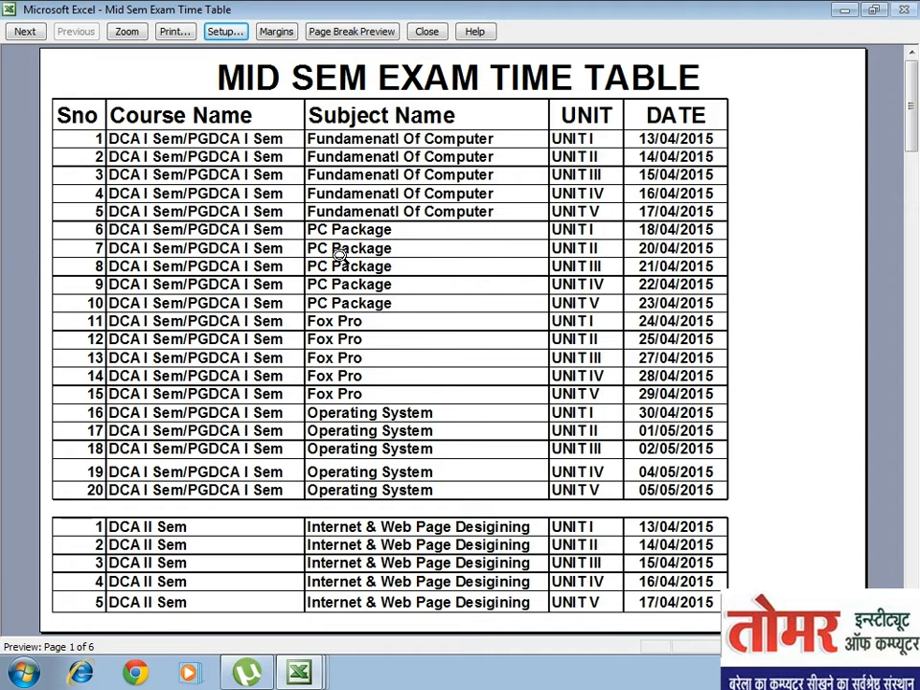
scroll(415, 404, "down", 2)
scroll(415, 404, "up", 2)
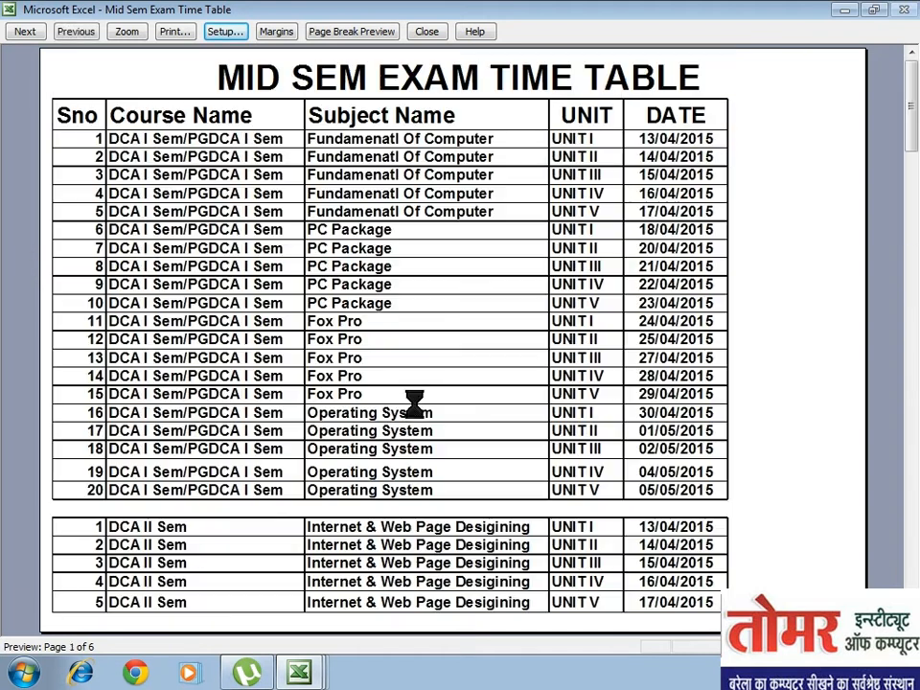
Reduce the print scaling to 70% of normal size
left_click(233, 37)
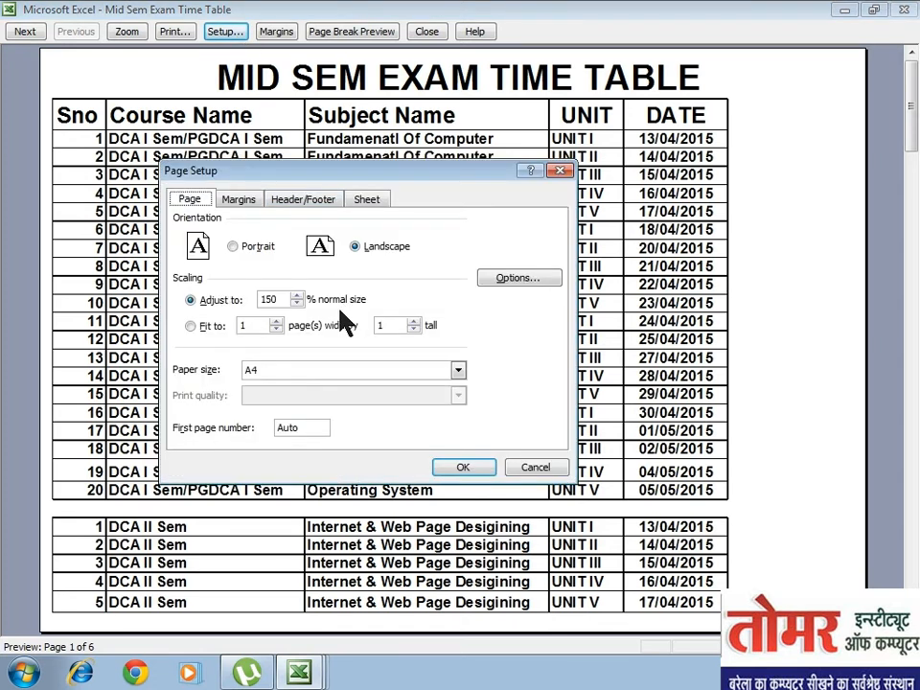
double_click(276, 300)
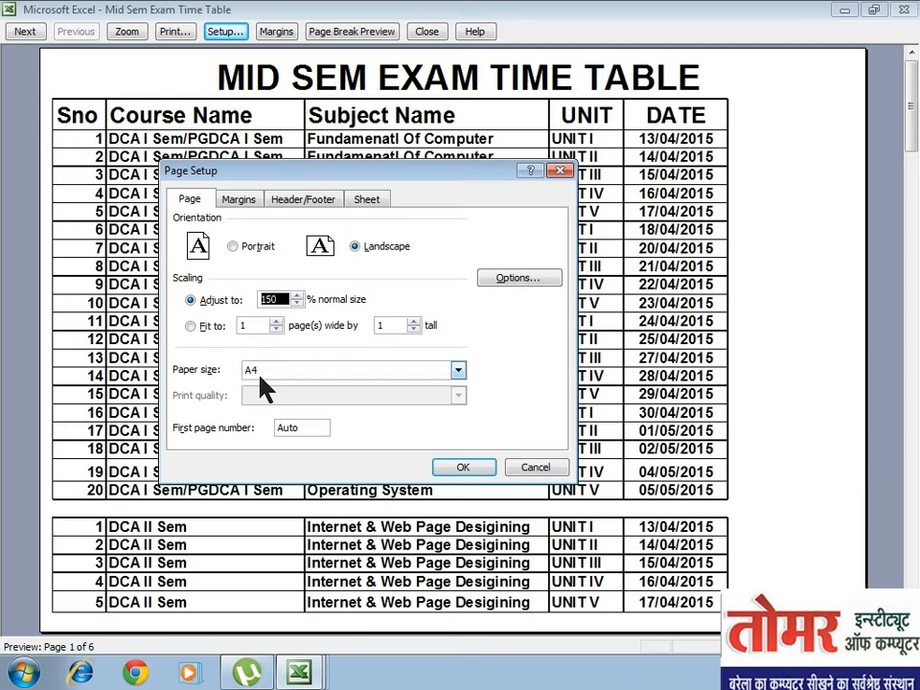
type("70")
left_click(443, 471)
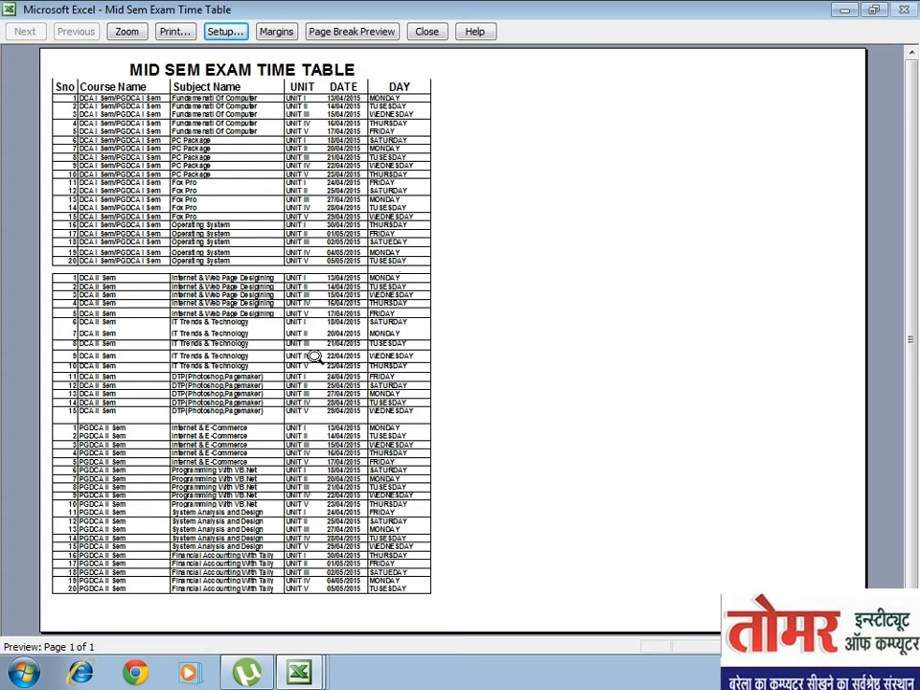
Set the print scaling to 100% of normal size and page back and forth through the preview
left_click(225, 35)
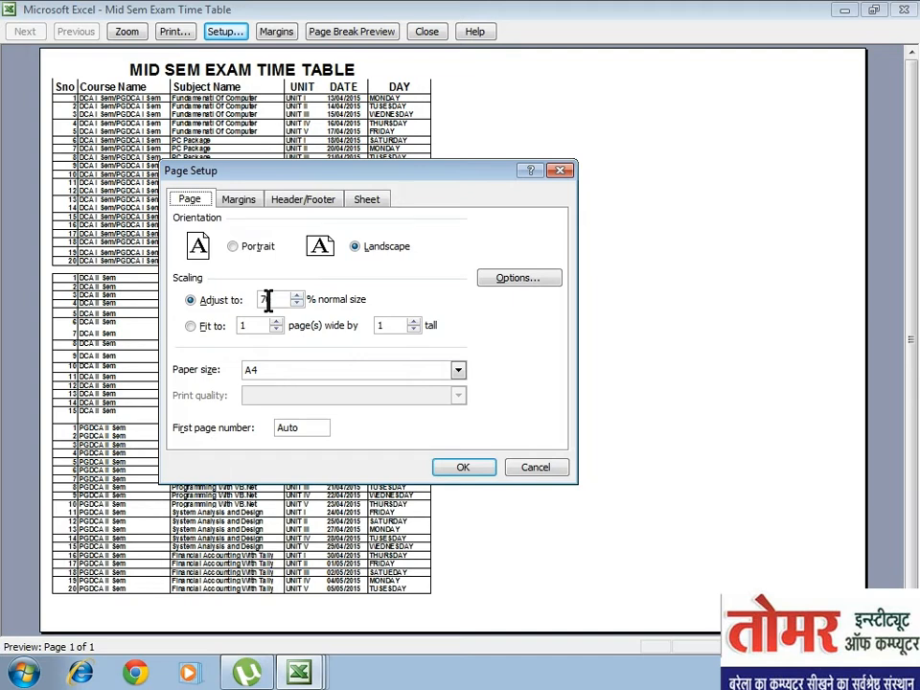
double_click(267, 300)
type("100")
left_click(445, 470)
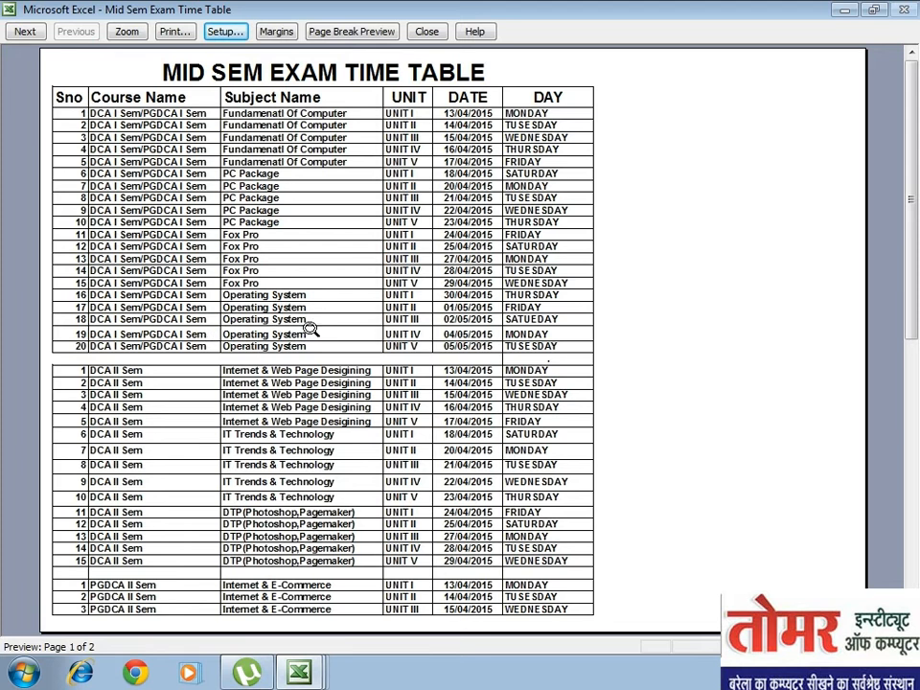
left_click(23, 33)
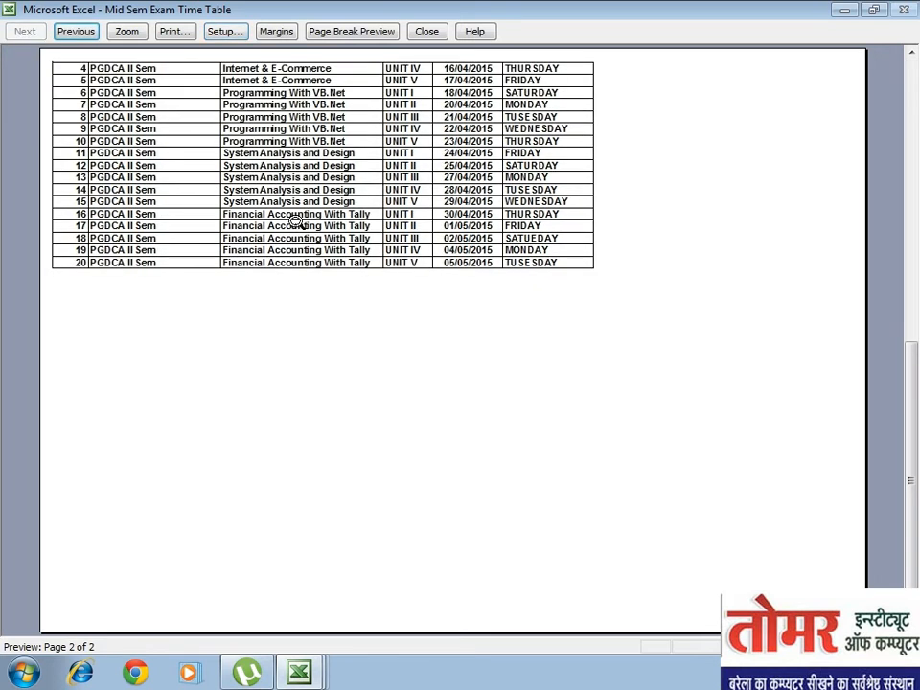
left_click(80, 38)
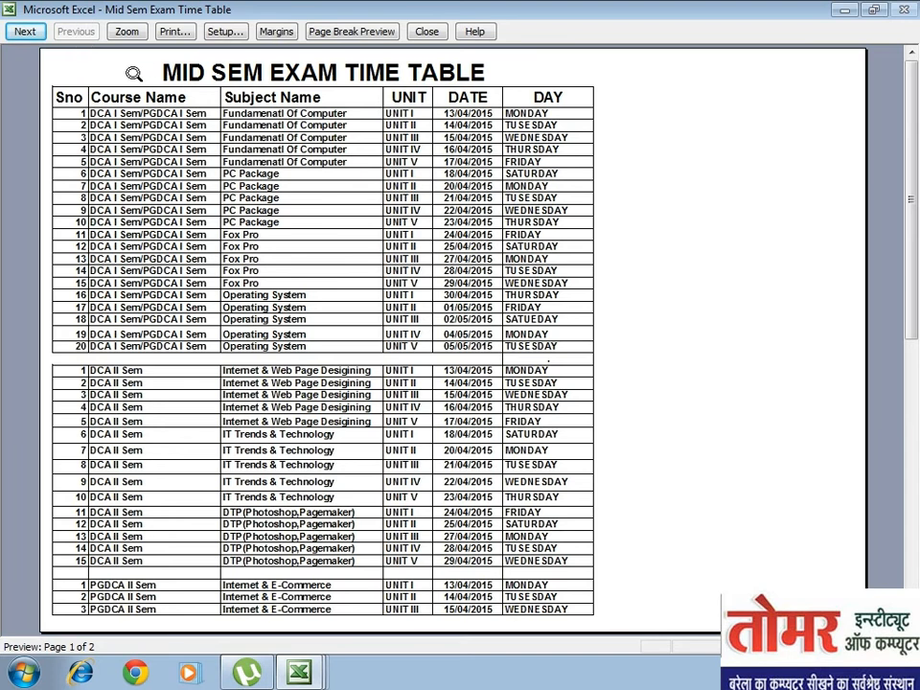
scroll(139, 79, "down", 1)
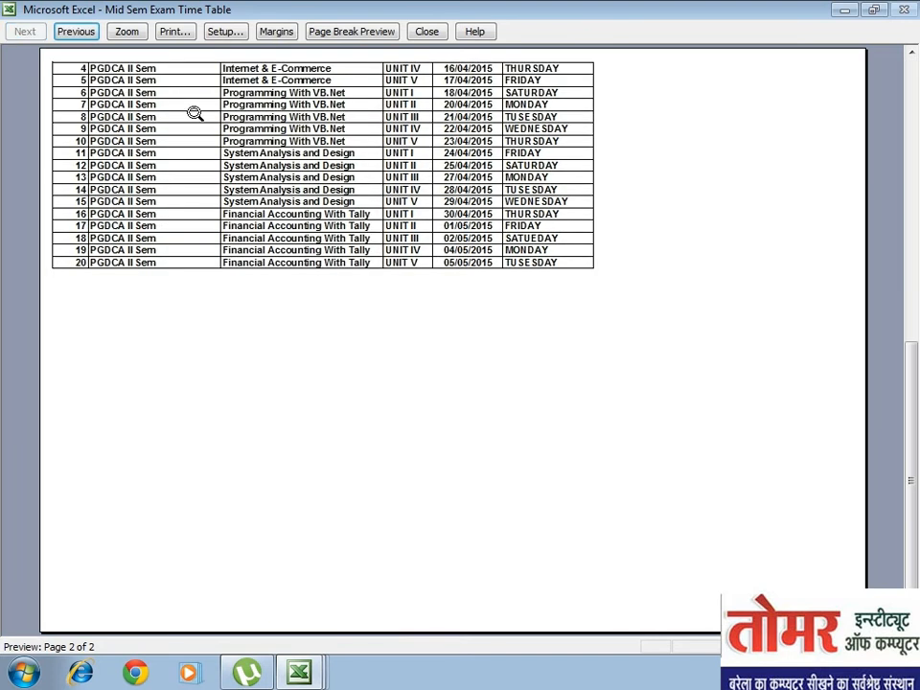
scroll(195, 114, "up", 1)
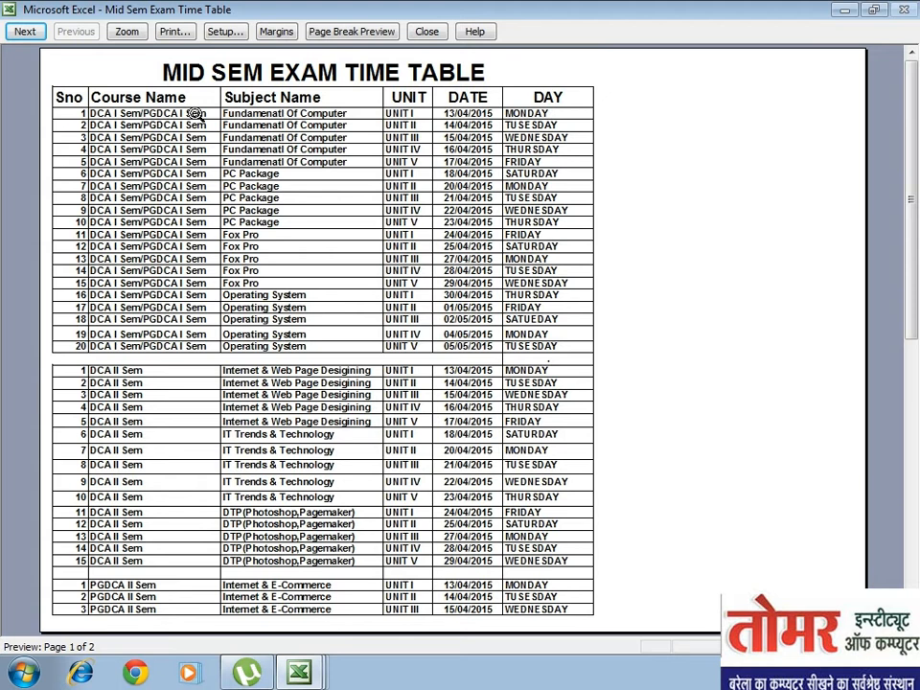
scroll(195, 114, "down", 1)
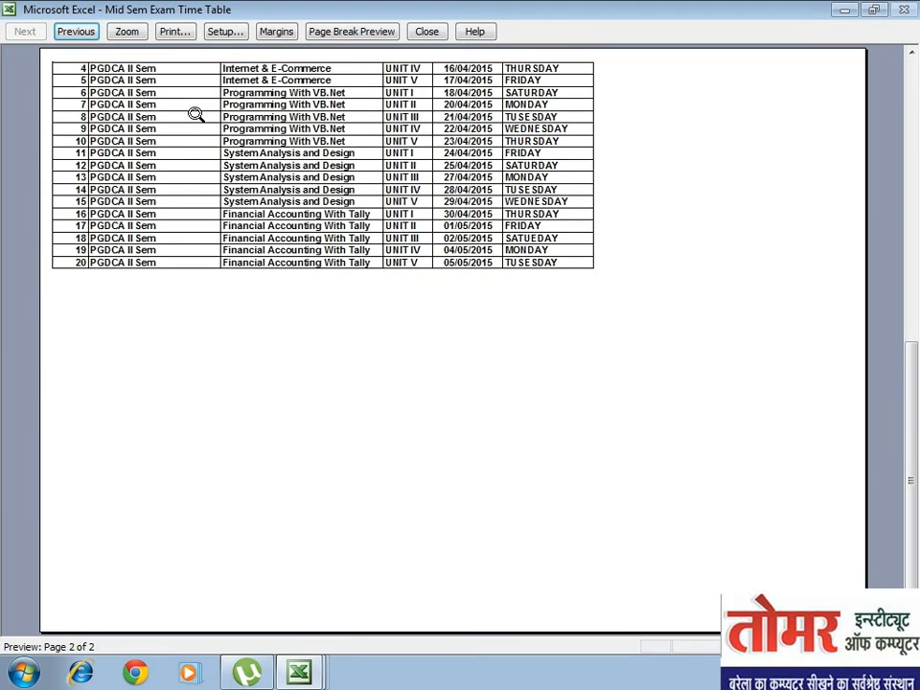
scroll(195, 114, "up", 1)
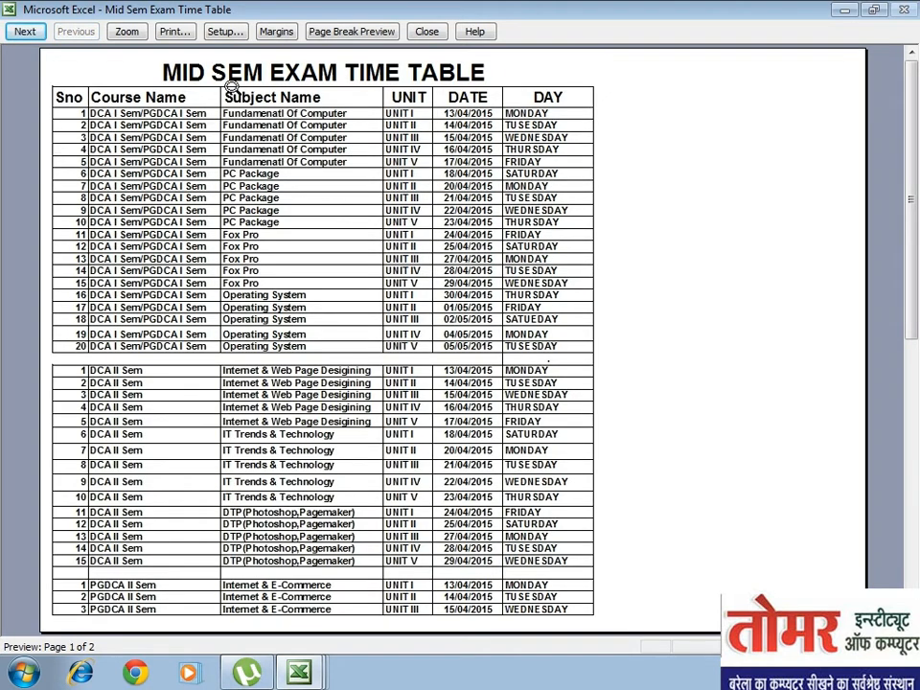
Switch the print scaling to fit the timetable to 2 pages wide by 1 tall
left_click(223, 31)
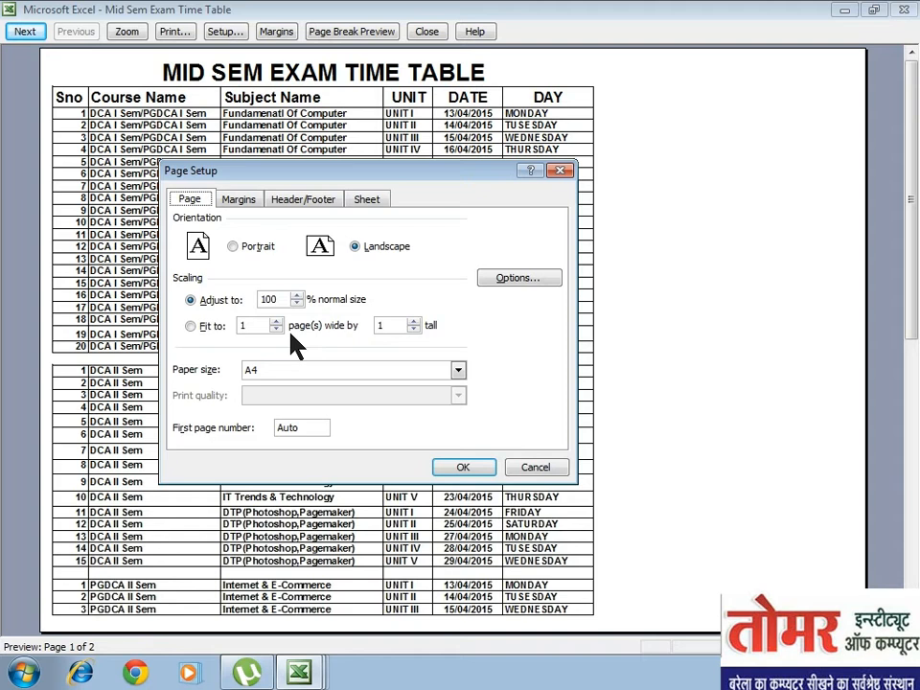
left_click(191, 326)
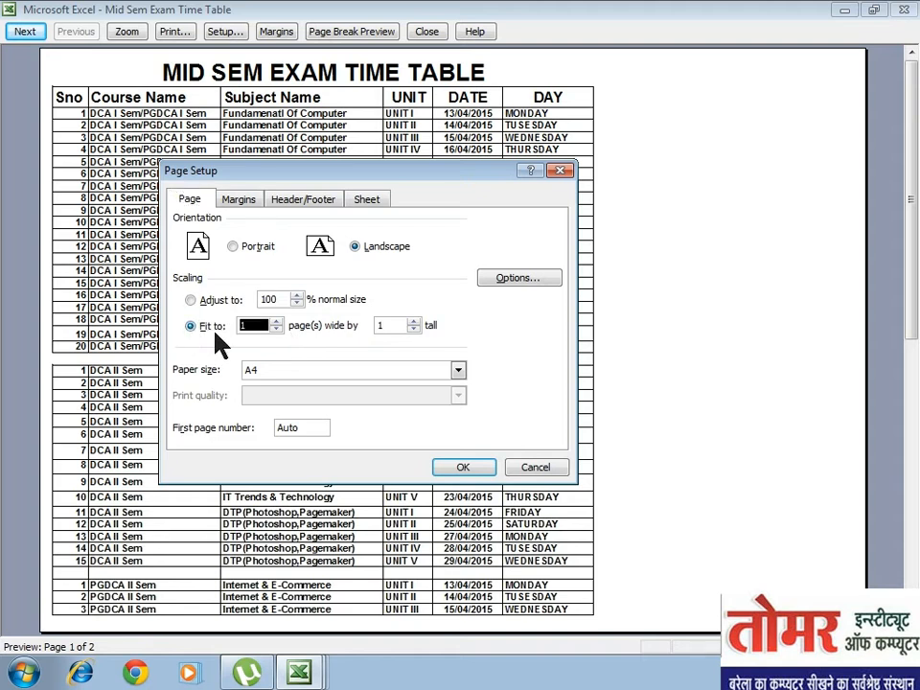
left_click(256, 327)
double_click(257, 326)
type("2")
double_click(248, 326)
left_click_drag(399, 326, 312, 326)
double_click(247, 326)
left_click_drag(395, 326, 377, 384)
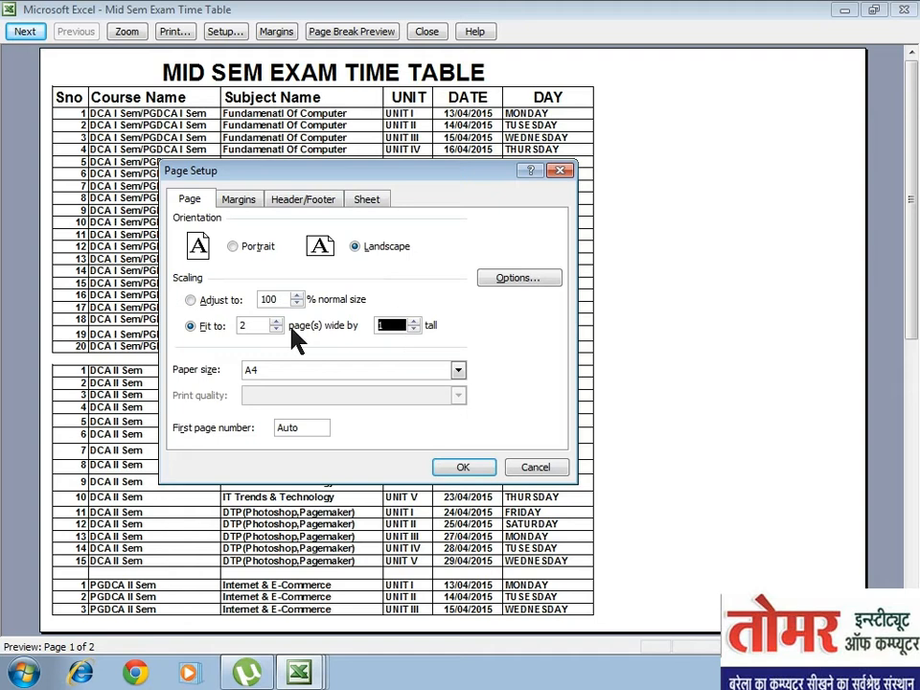
left_click(457, 468)
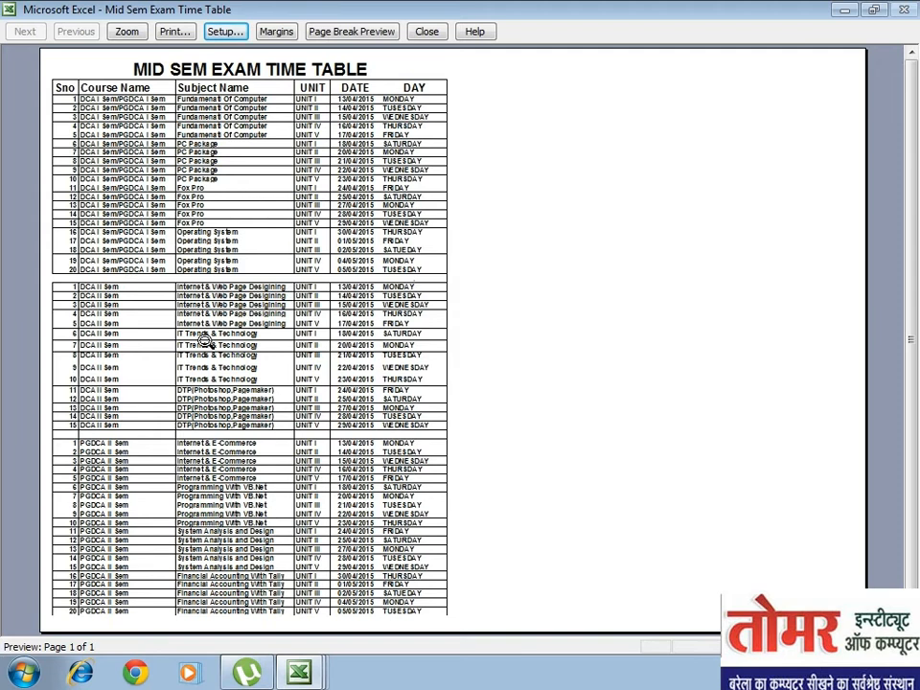
Set the fit-to scaling to 5 pages wide by 3 tall
left_click(238, 38)
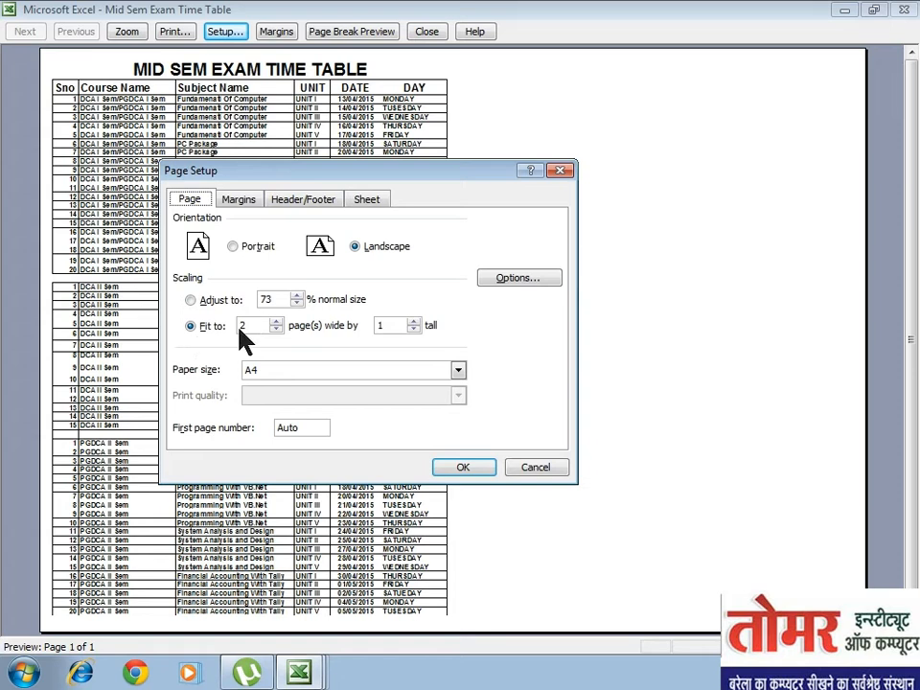
left_click_drag(246, 327, 226, 325)
left_click_drag(395, 324, 230, 329)
key("Delete")
type("5")
left_click_drag(384, 325, 326, 345)
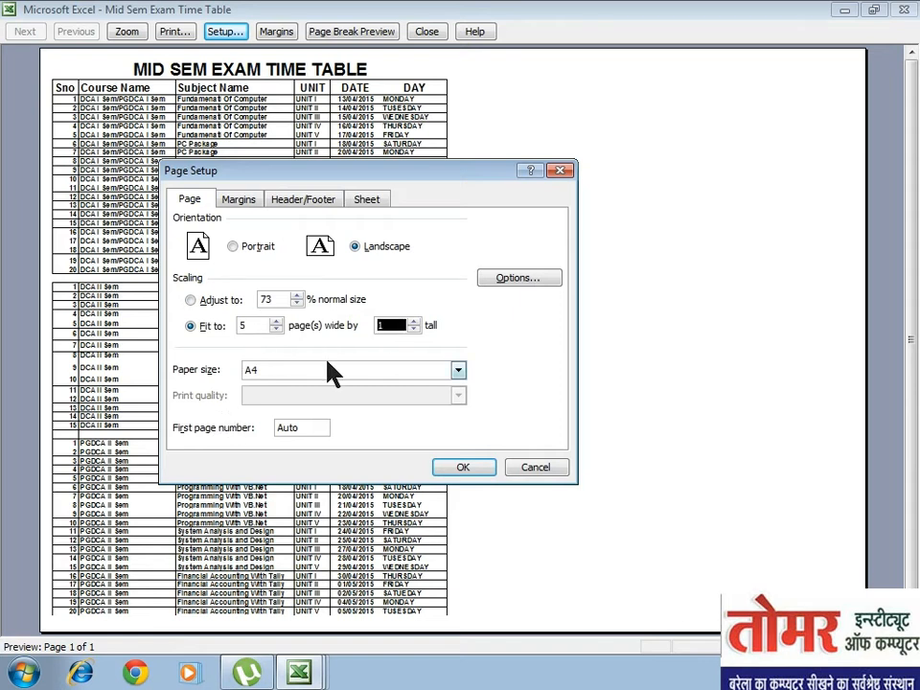
type("3")
Reset the fit-to values to 1 page wide by 1 tall and apply a scaling of 100% of normal size
double_click(253, 325)
type("1")
left_click(385, 328)
key("BackSpace")
type("1")
double_click(278, 300)
type("100")
left_click(449, 468)
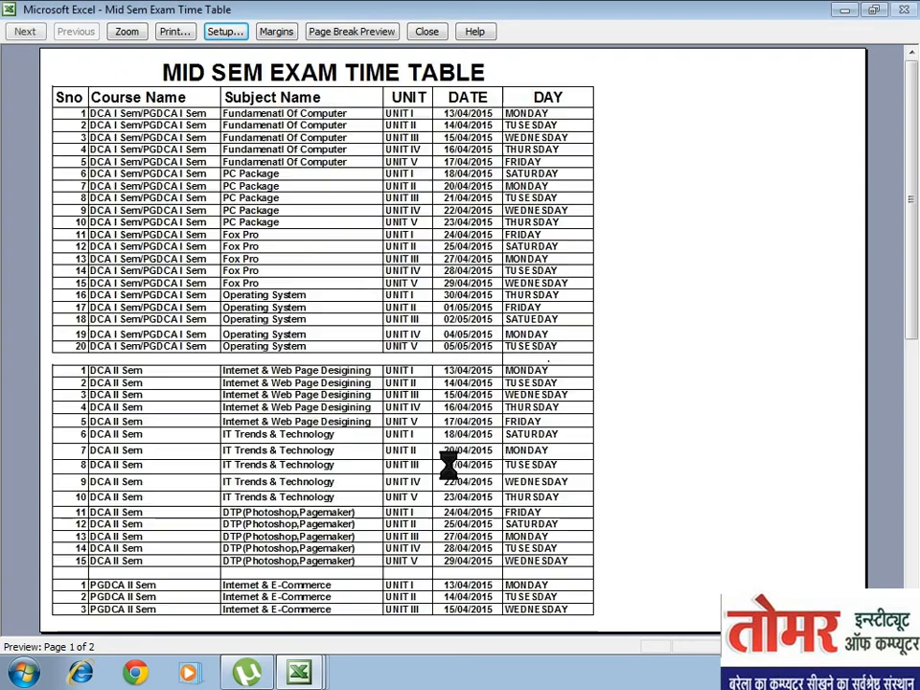
Try the Letter paper size for the timetable and return the paper size to A4
left_click(224, 33)
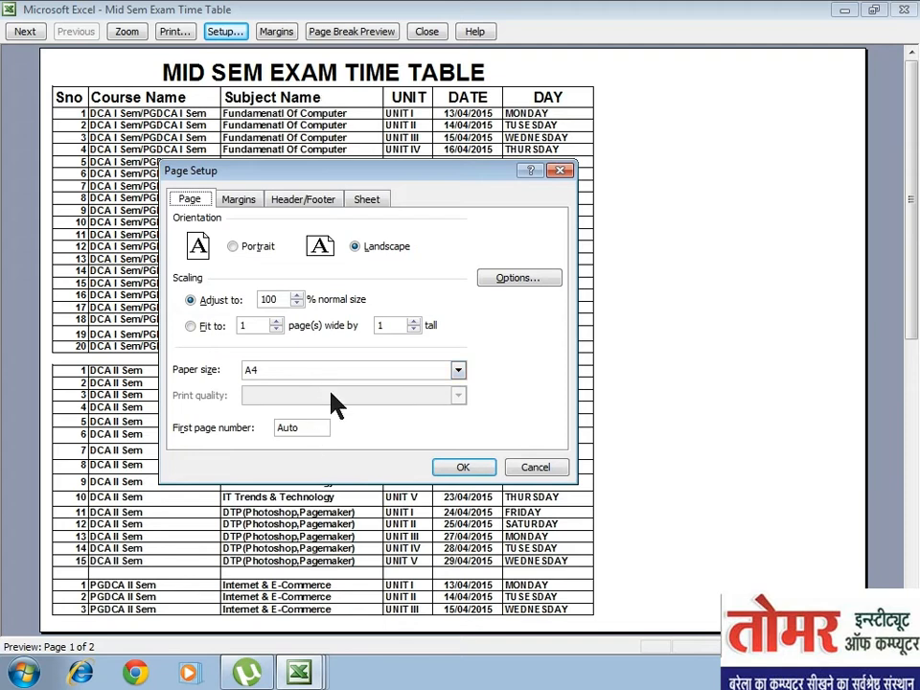
left_click(458, 371)
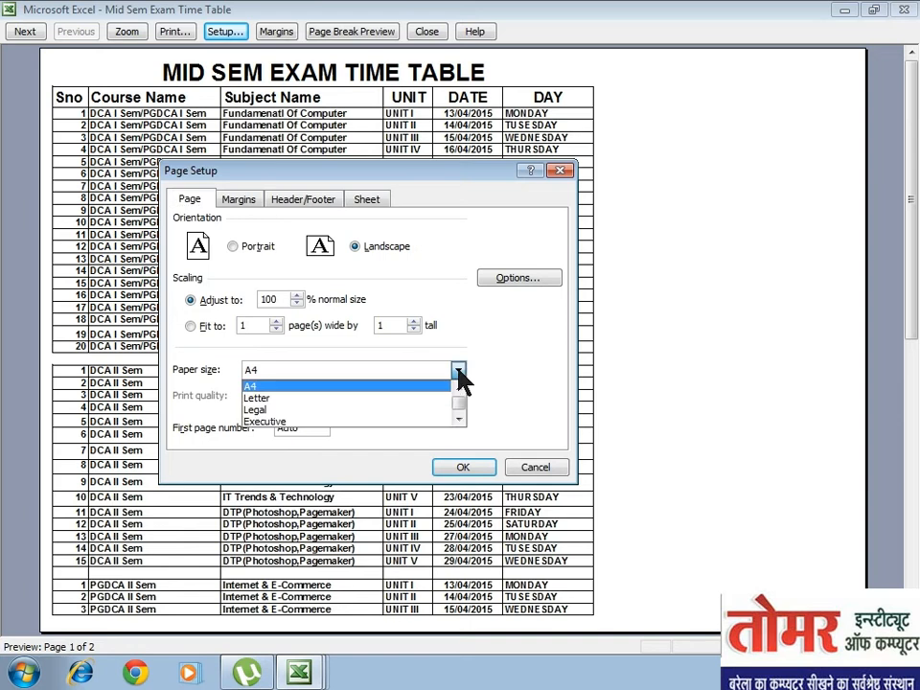
left_click(296, 397)
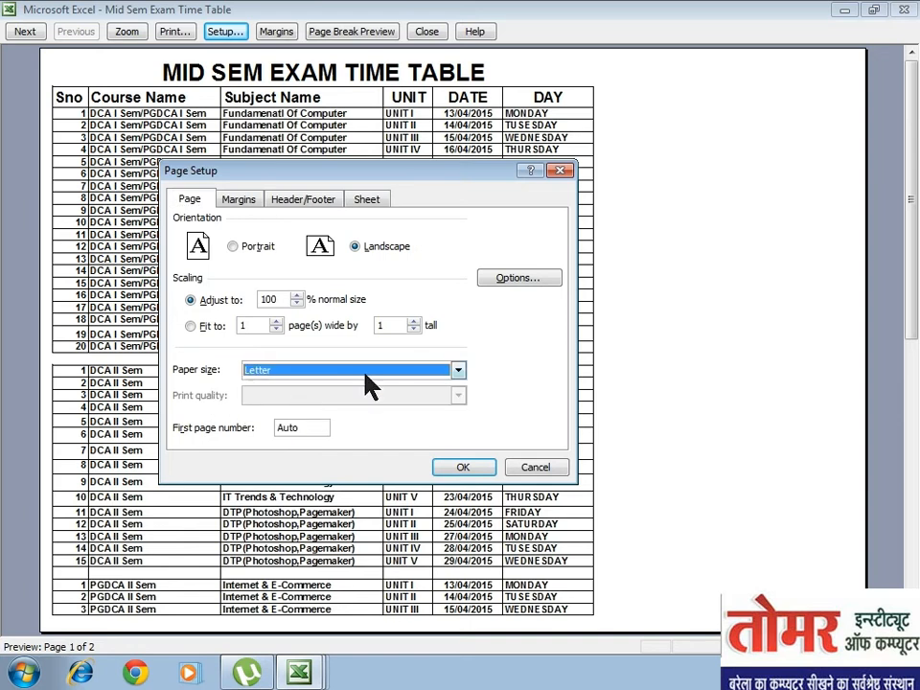
left_click(459, 371)
left_click(412, 396)
left_click(459, 371)
left_click(413, 385)
Set the timetable's top and bottom page margins to 1.2 each and apply them to the preview
left_click(240, 202)
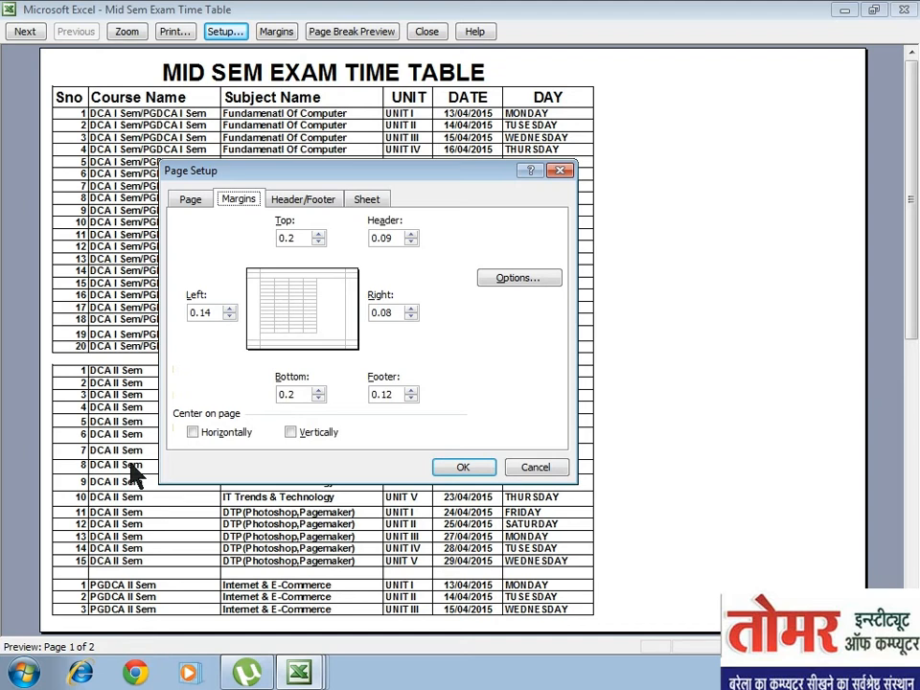
left_click(319, 235)
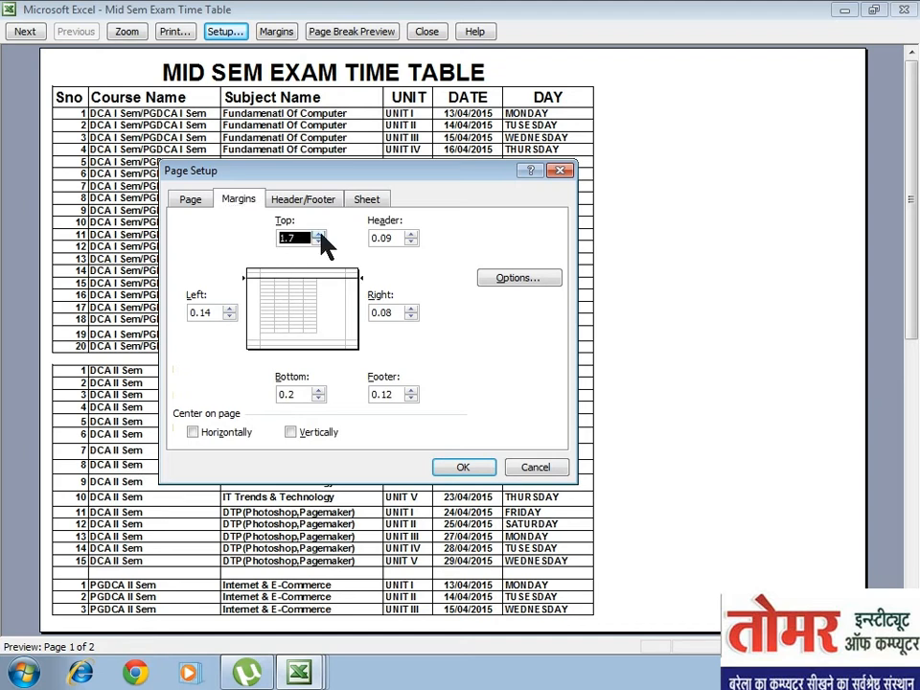
left_click(319, 242)
double_click(318, 390)
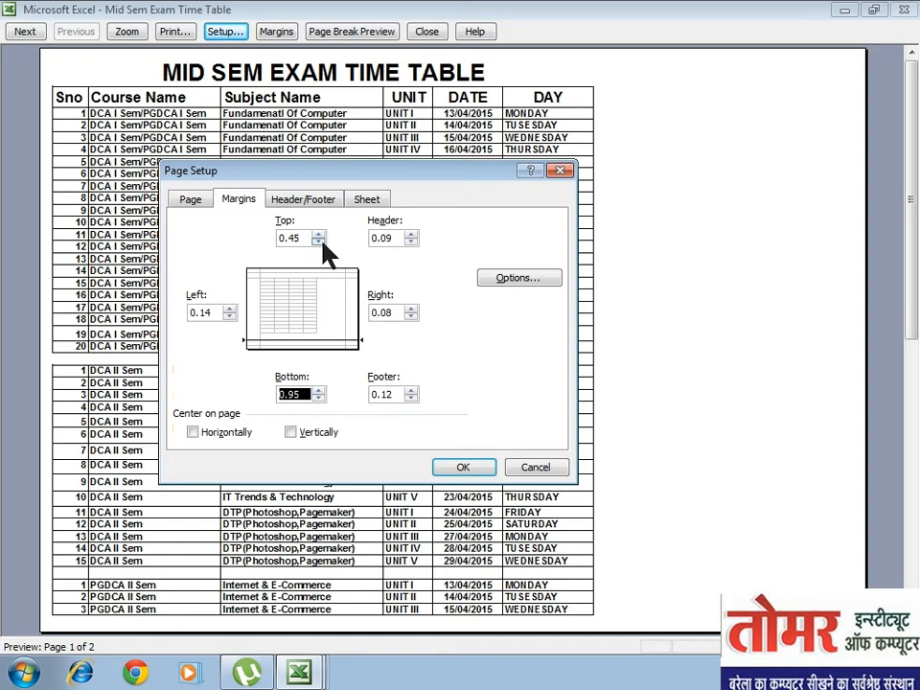
double_click(319, 390)
left_click(321, 398)
left_click(322, 390)
double_click(318, 235)
double_click(319, 235)
left_click(318, 235)
left_click(318, 242)
left_click(318, 243)
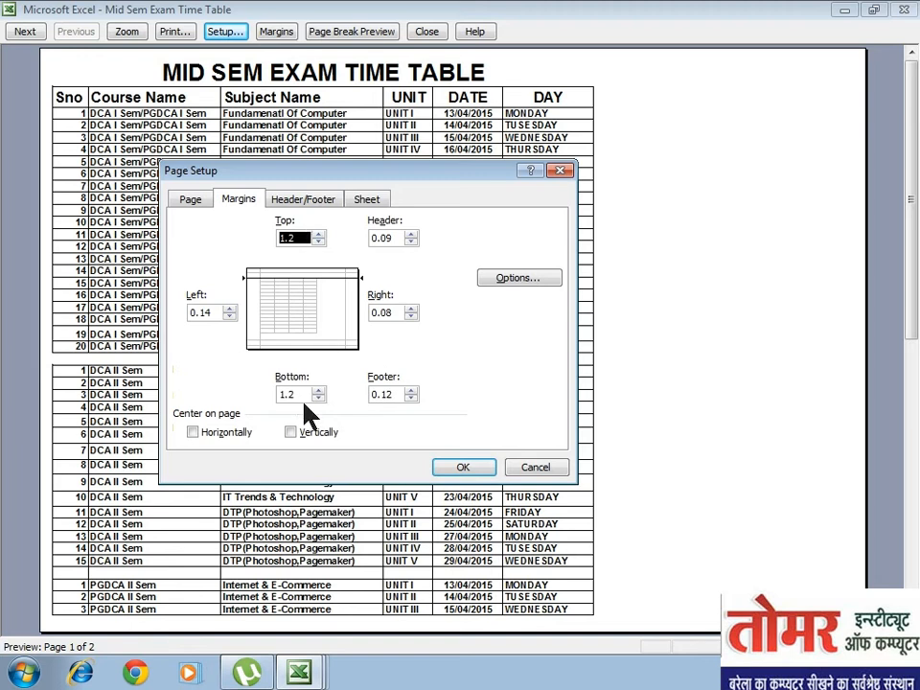
left_click(451, 471)
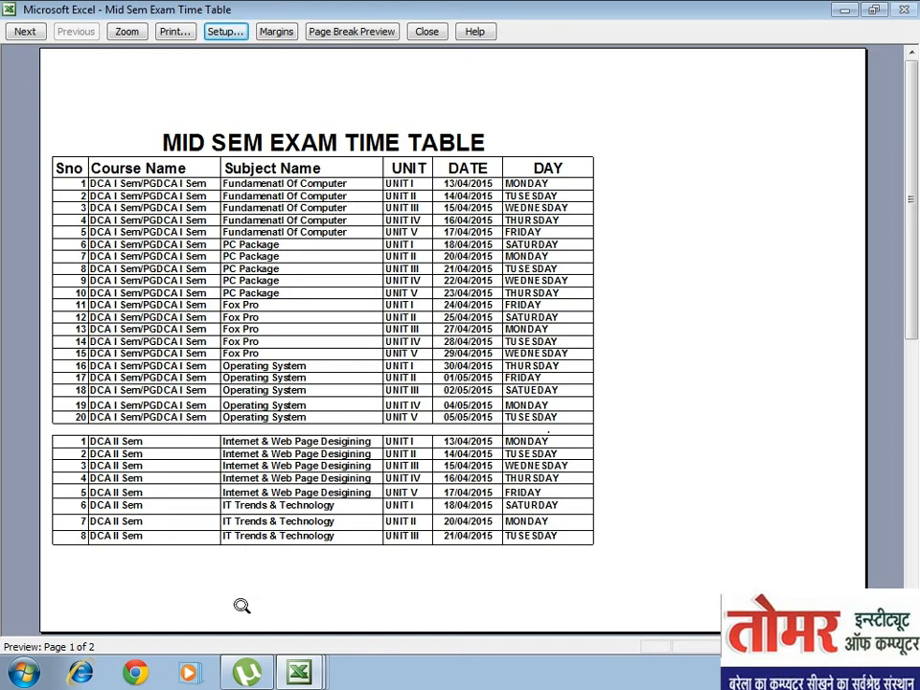
Raise the timetable's left page margin to 2.14
left_click(228, 31)
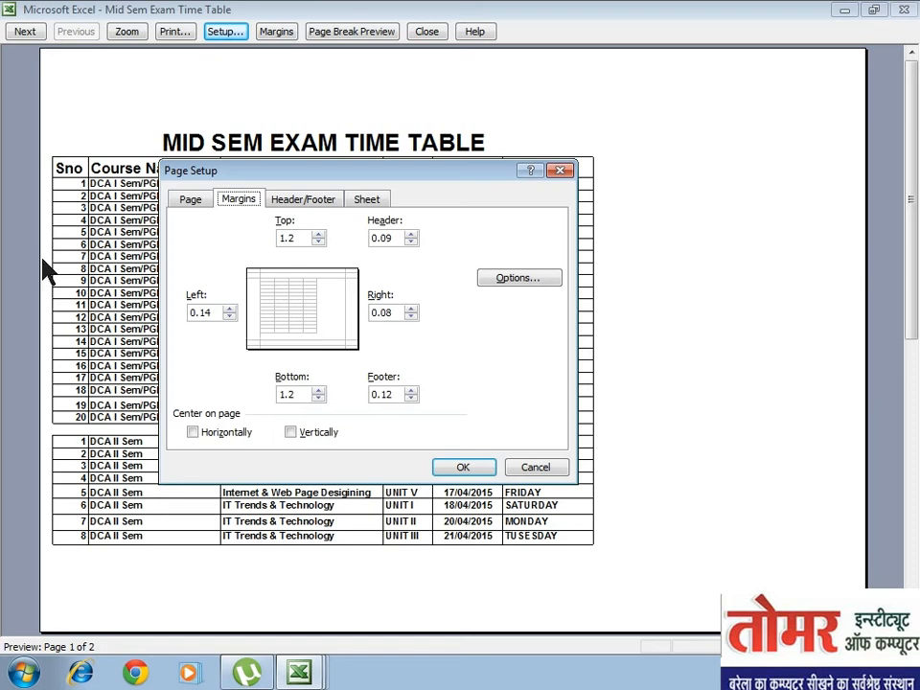
left_click(228, 308)
left_click(228, 307)
left_click(229, 308)
left_click(228, 308)
left_click(228, 307)
left_click(228, 309)
left_click(229, 309)
left_click(228, 308)
left_click(228, 309)
left_click(228, 310)
left_click(229, 316)
left_click(229, 316)
Raise the right page margin to 2.33 and apply the margins to the preview
left_click(411, 309)
left_click(411, 309)
left_click(412, 309)
left_click(411, 308)
left_click(412, 308)
left_click(412, 309)
left_click(411, 309)
left_click(411, 309)
left_click(412, 308)
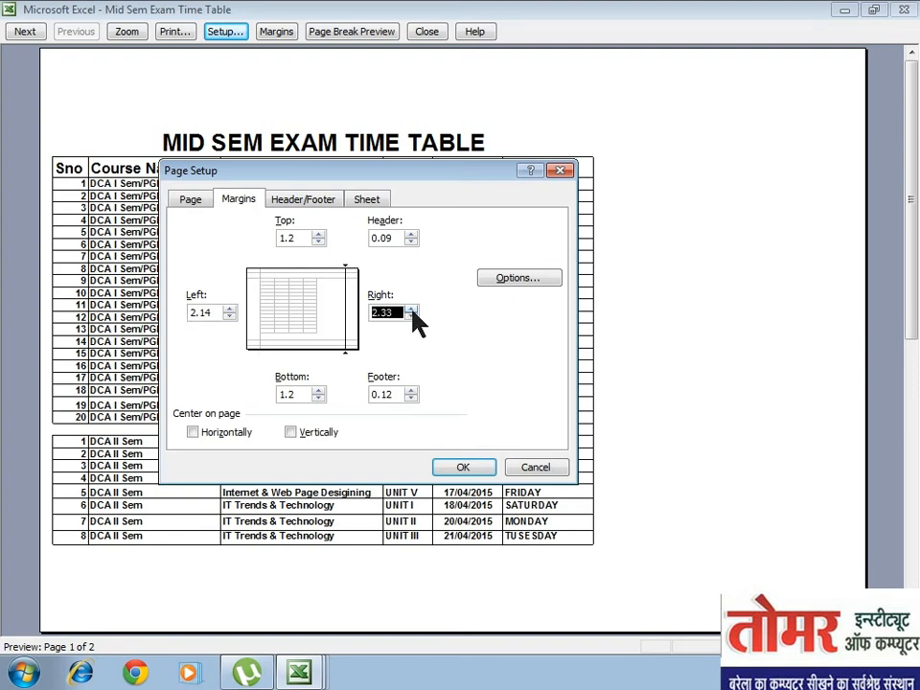
left_click(480, 470)
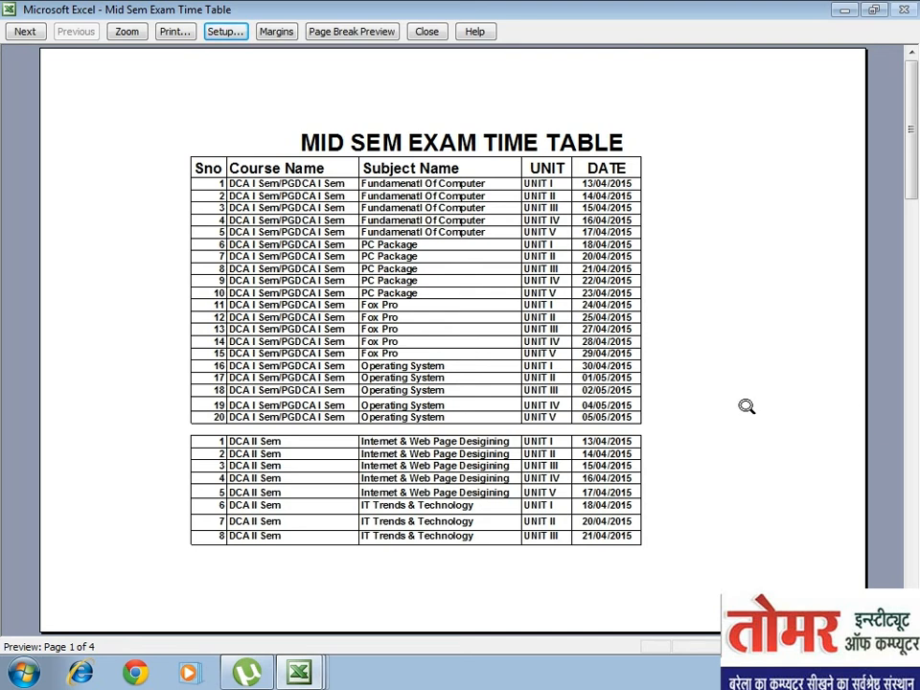
Set the header margin to 0.25 and the footer margin to 0.87
left_click(223, 34)
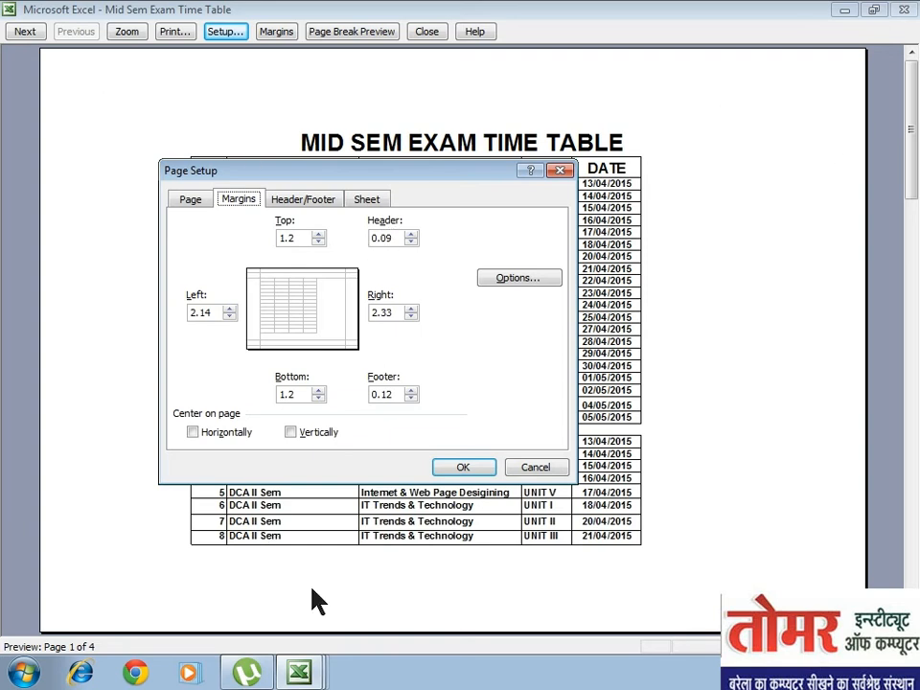
double_click(401, 241)
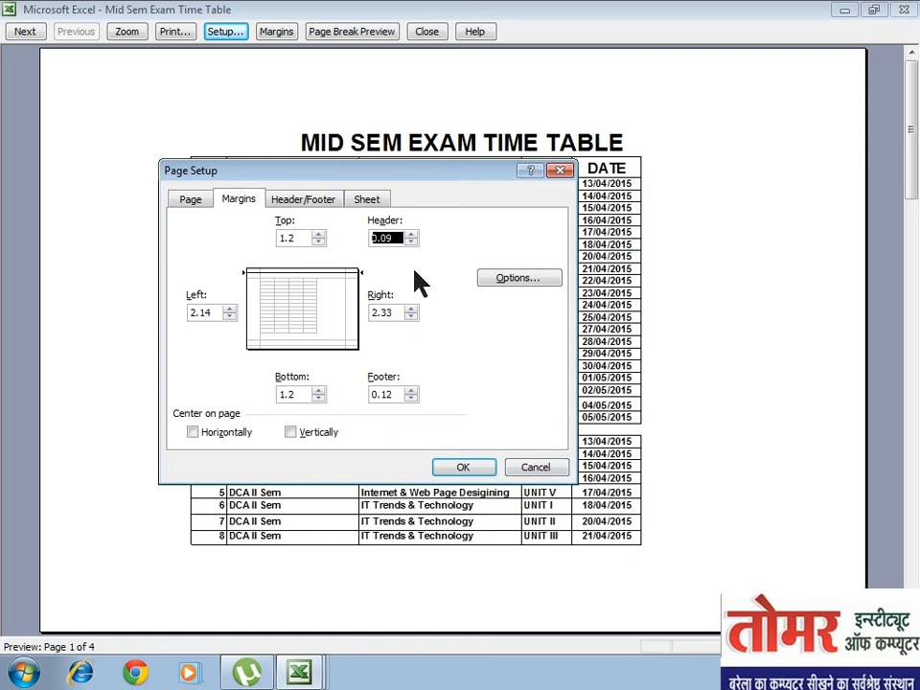
left_click(411, 235)
left_click(411, 242)
left_click(411, 235)
left_click(410, 390)
left_click(410, 390)
left_click(410, 390)
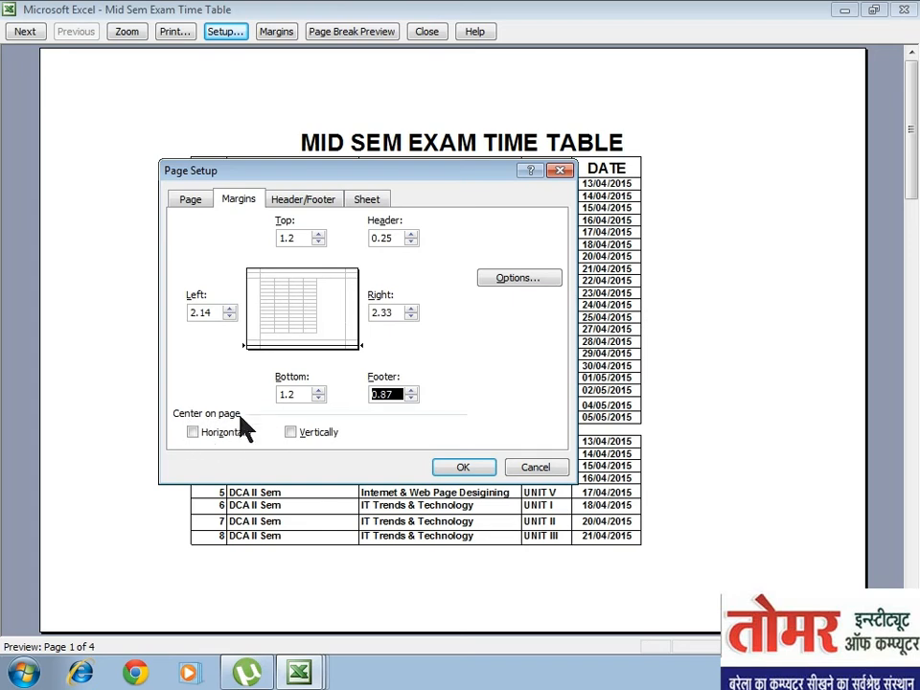
Center the timetable on the page both horizontally and vertically and apply the settings
left_click(192, 434)
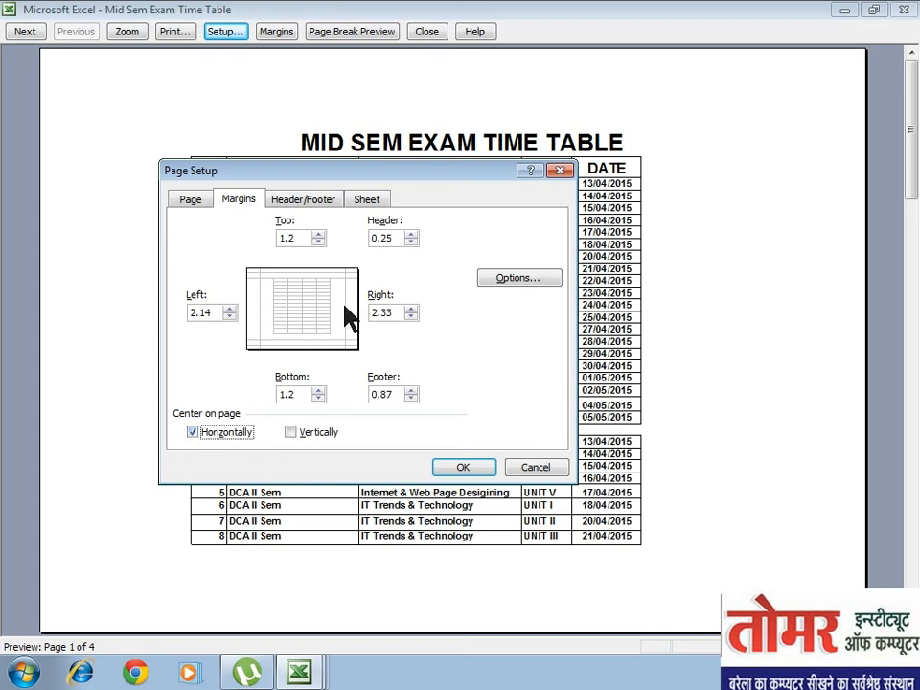
left_click(291, 433)
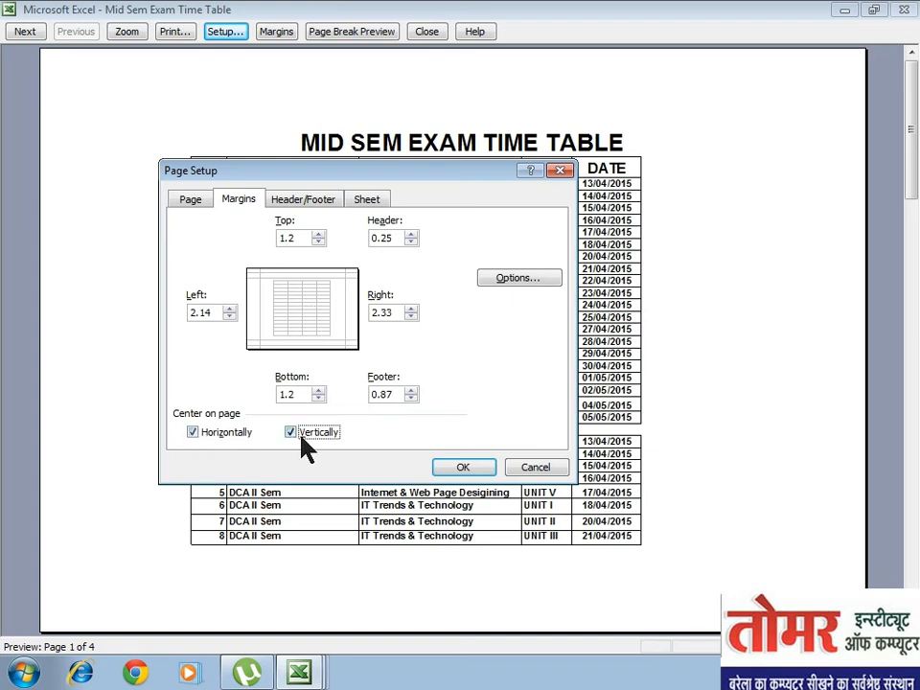
left_click(456, 470)
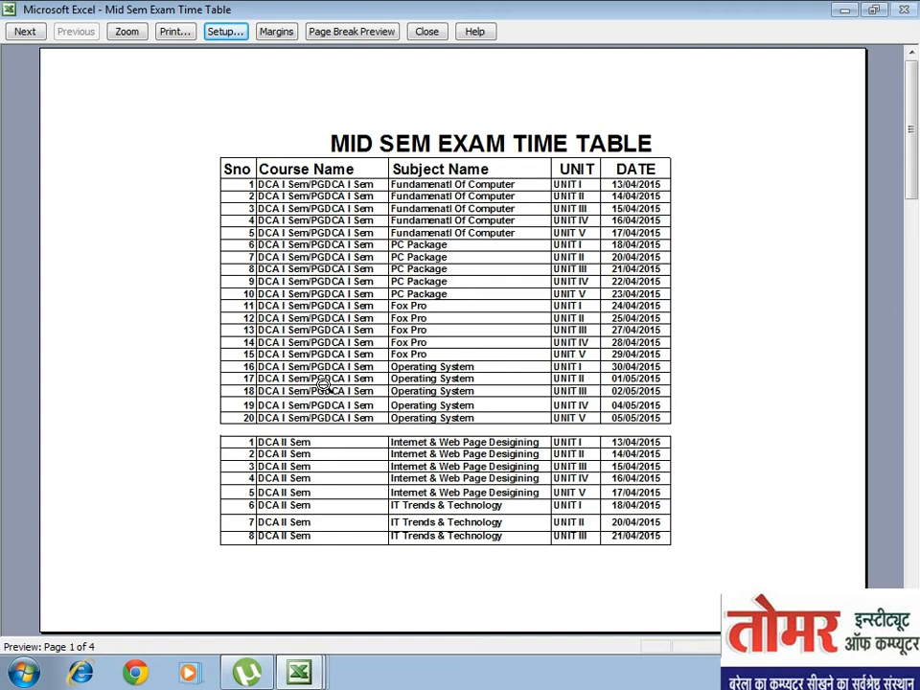
Recheck the margin settings, return to the worksheet, and reopen the print preview to review the margin settings again
left_click(227, 34)
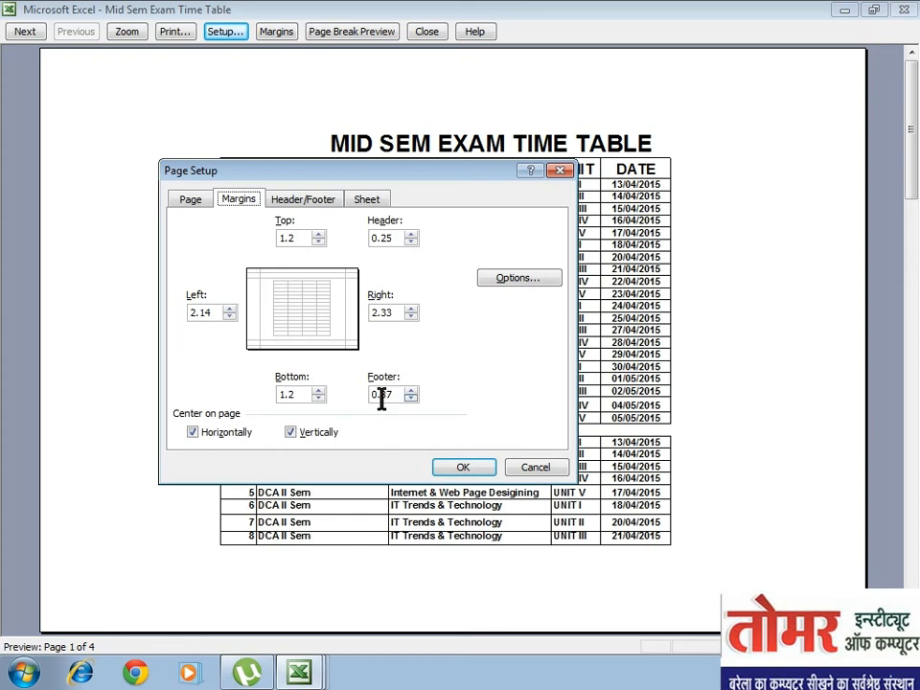
left_click(451, 474)
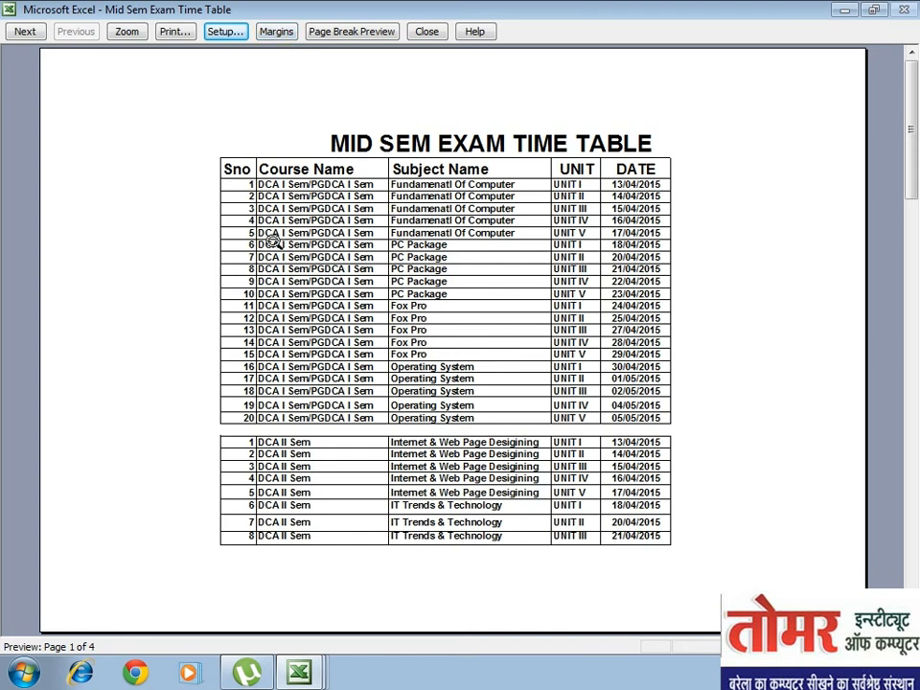
left_click(425, 31)
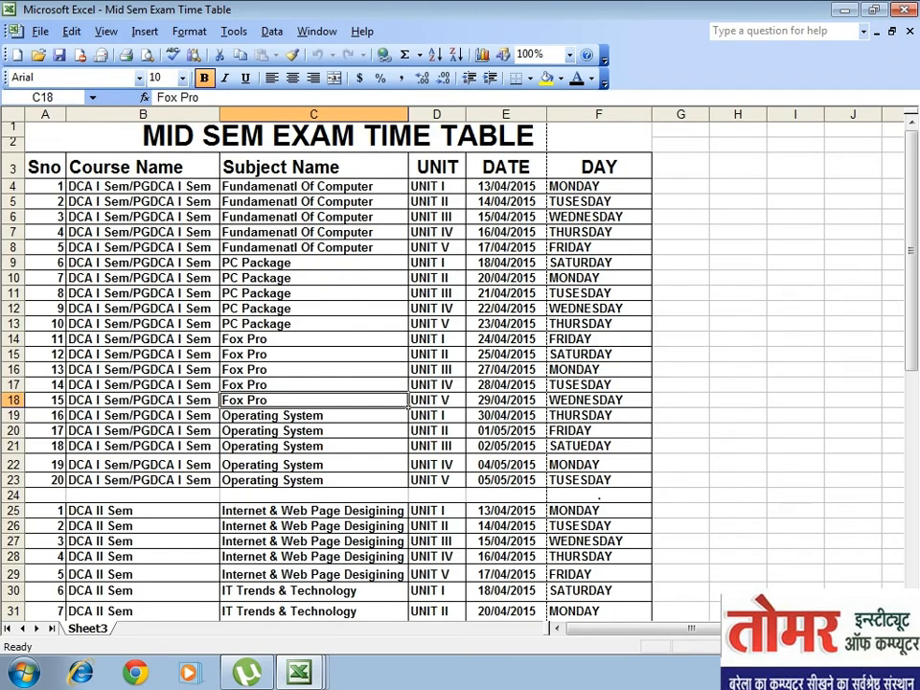
left_click(39, 31)
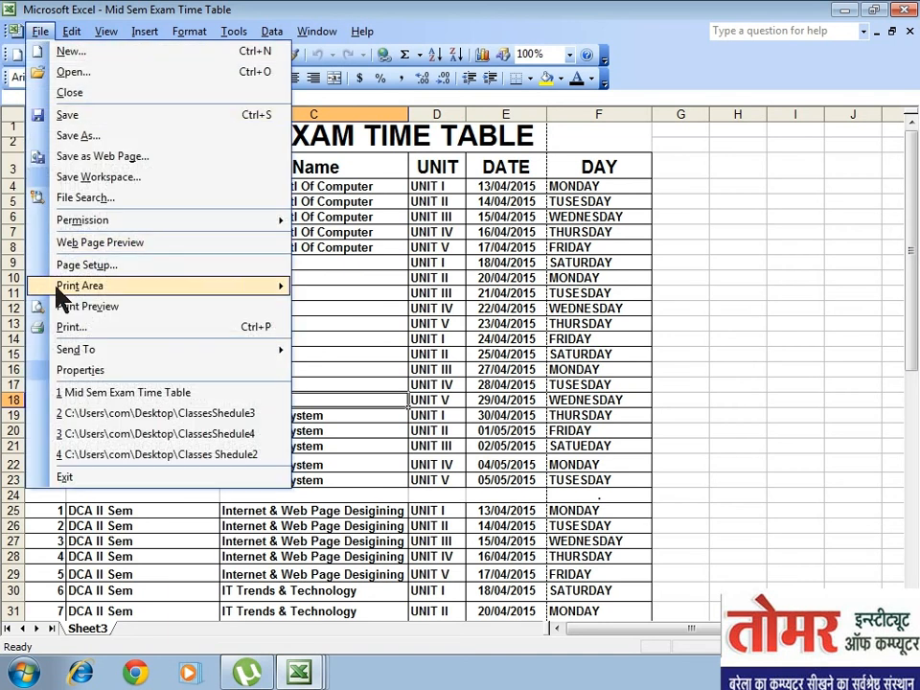
left_click(57, 306)
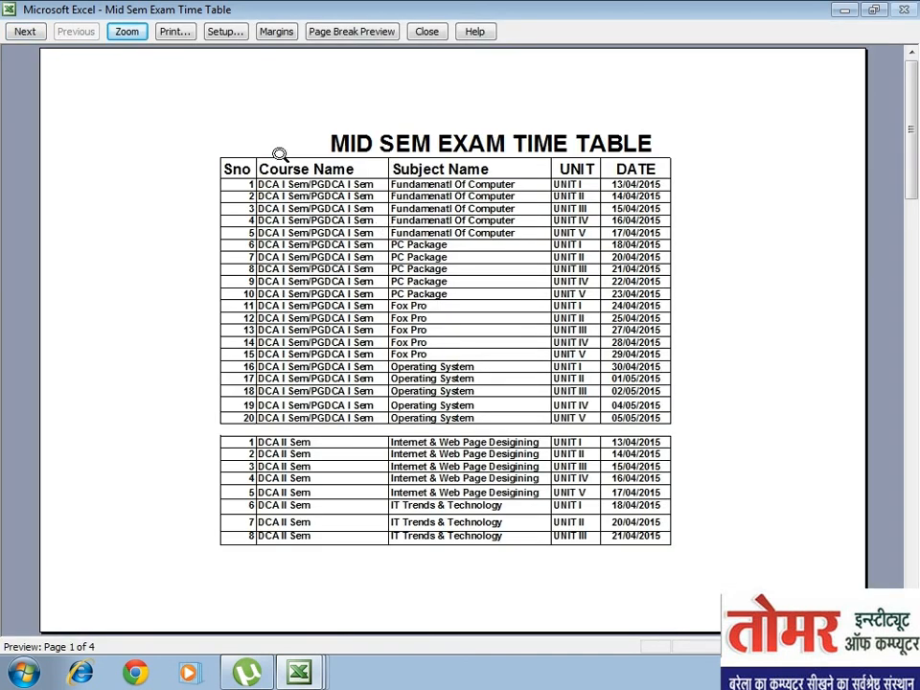
left_click(224, 32)
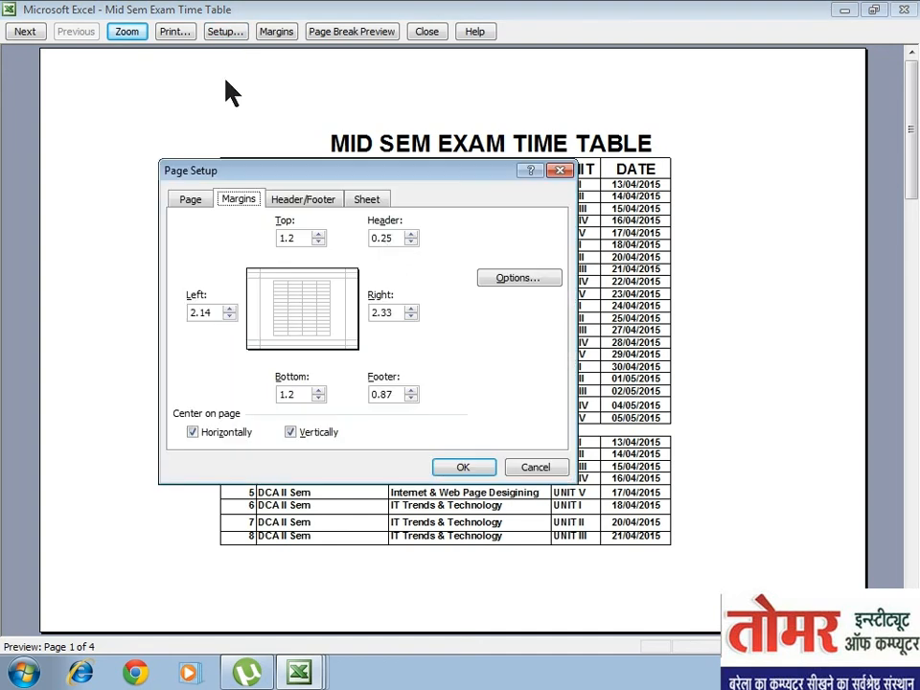
left_click(547, 466)
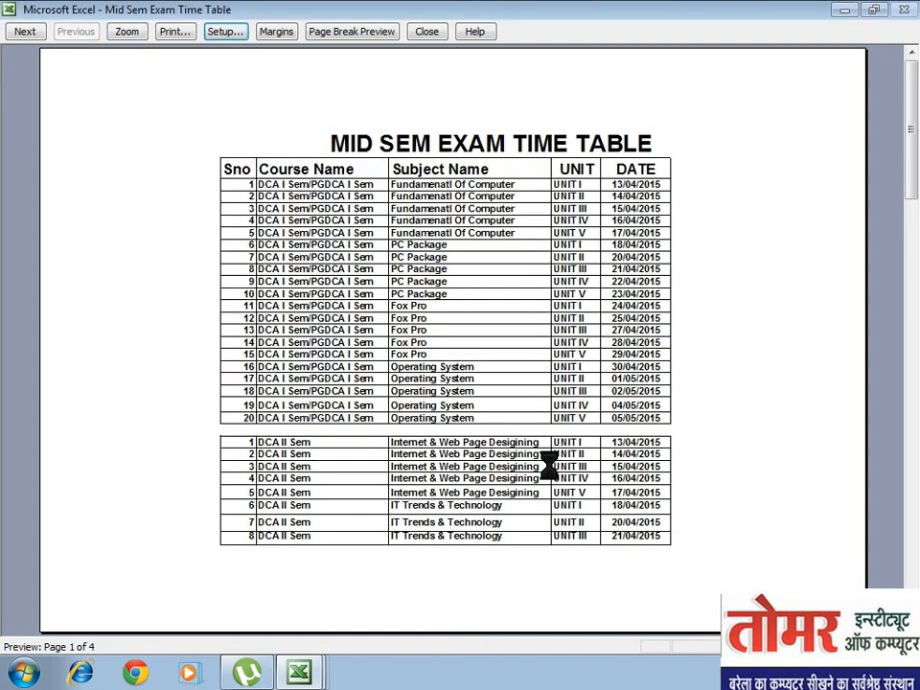
Show the preview's margin guides and move them to about 0.28 left, 0.21 right, 0.32 top, 0.36 bottom and 0.17 footer
left_click(278, 34)
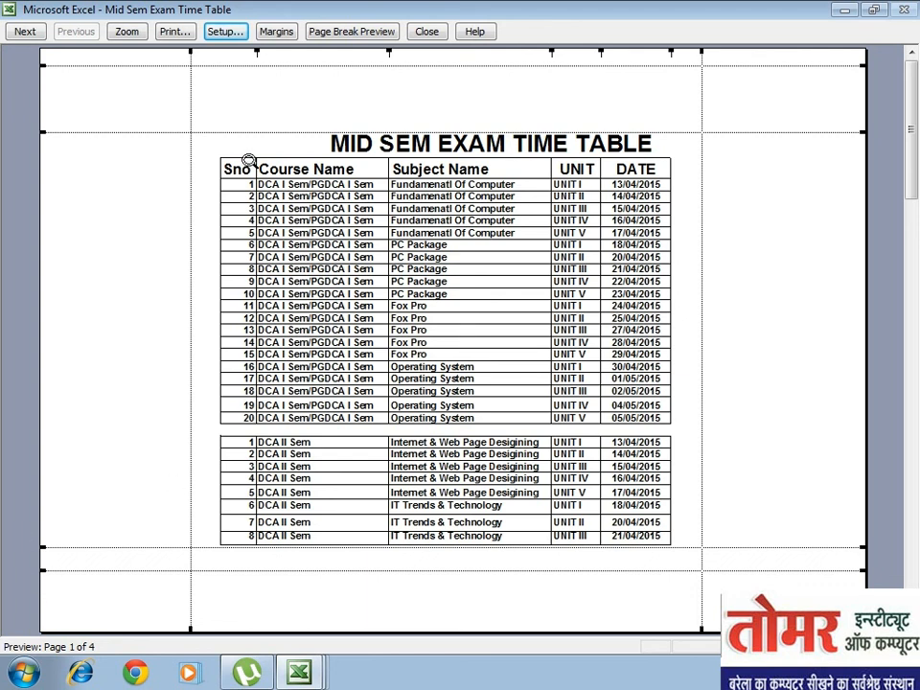
left_click_drag(189, 61, 55, 58)
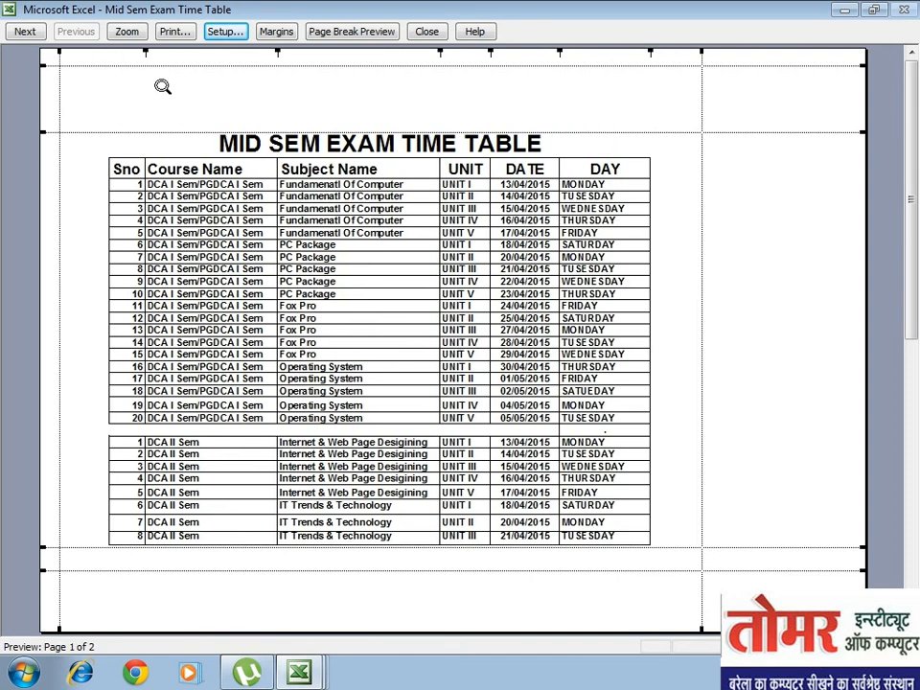
left_click_drag(703, 59, 852, 60)
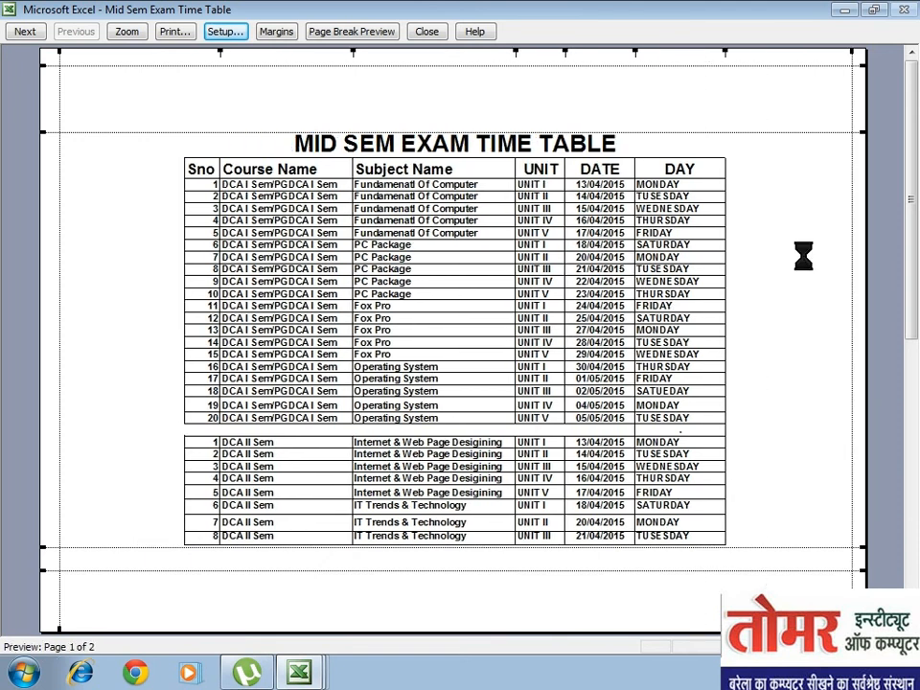
left_click_drag(56, 133, 66, 68)
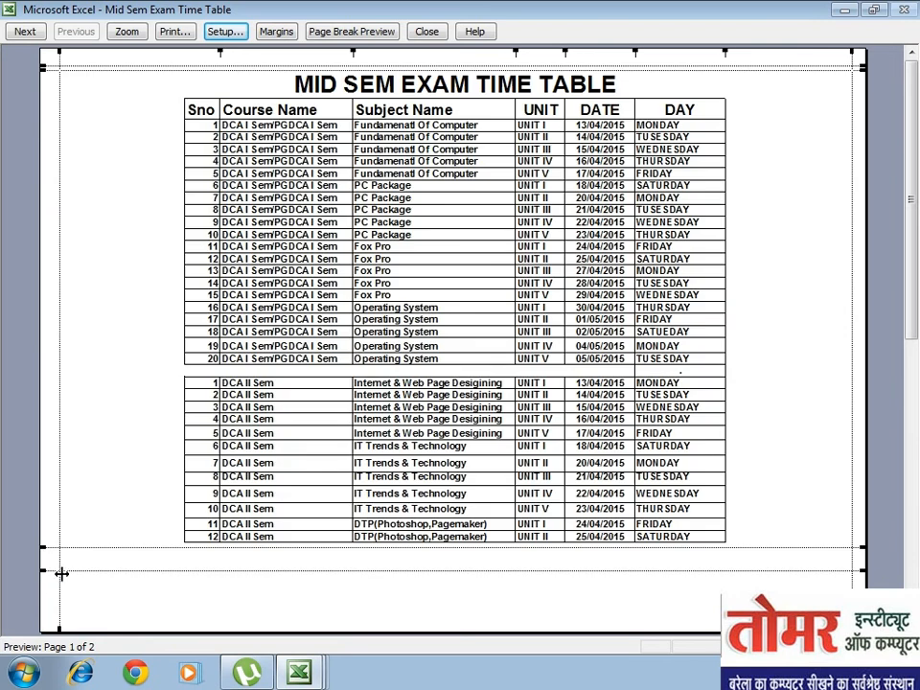
left_click_drag(60, 570, 63, 609)
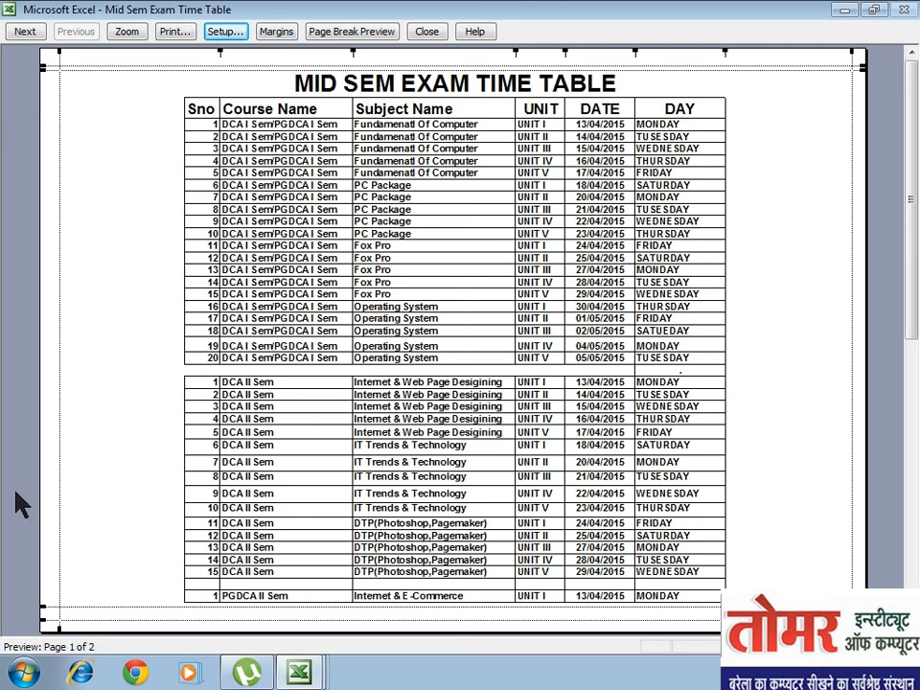
Check the margin values in Page Setup and move the left margin guide slightly closer to the page edge
left_click(225, 31)
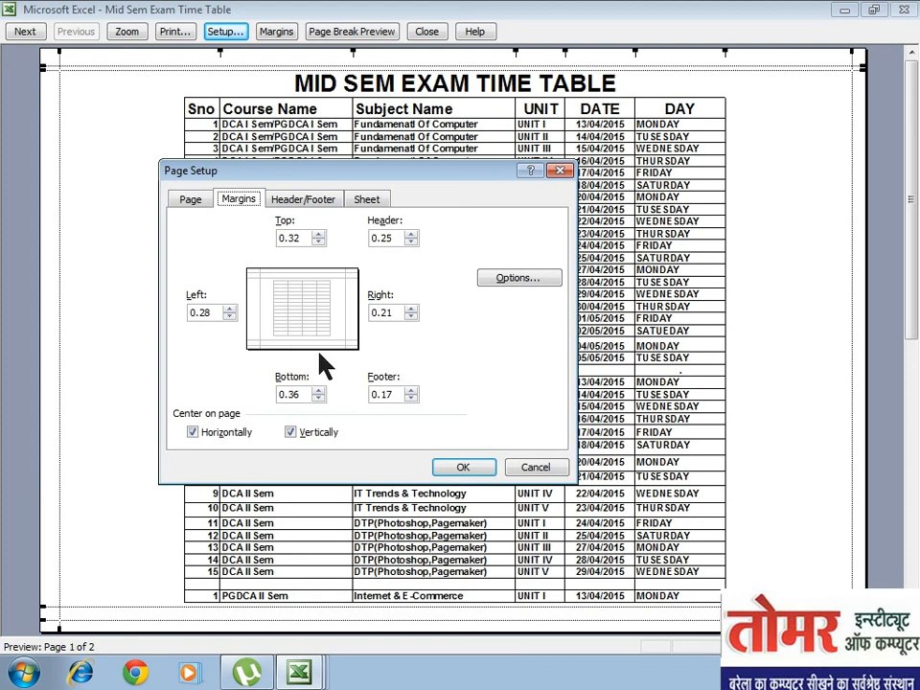
left_click(536, 476)
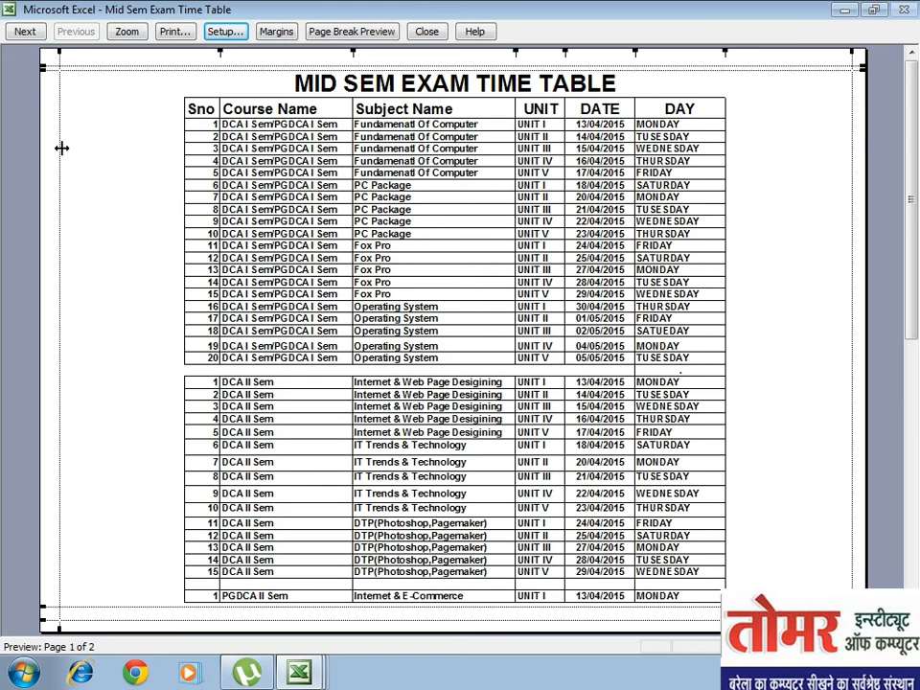
mouse_move(62, 148)
left_mouse_down()
mouse_move(77, 147)
mouse_move(55, 151)
left_mouse_up()
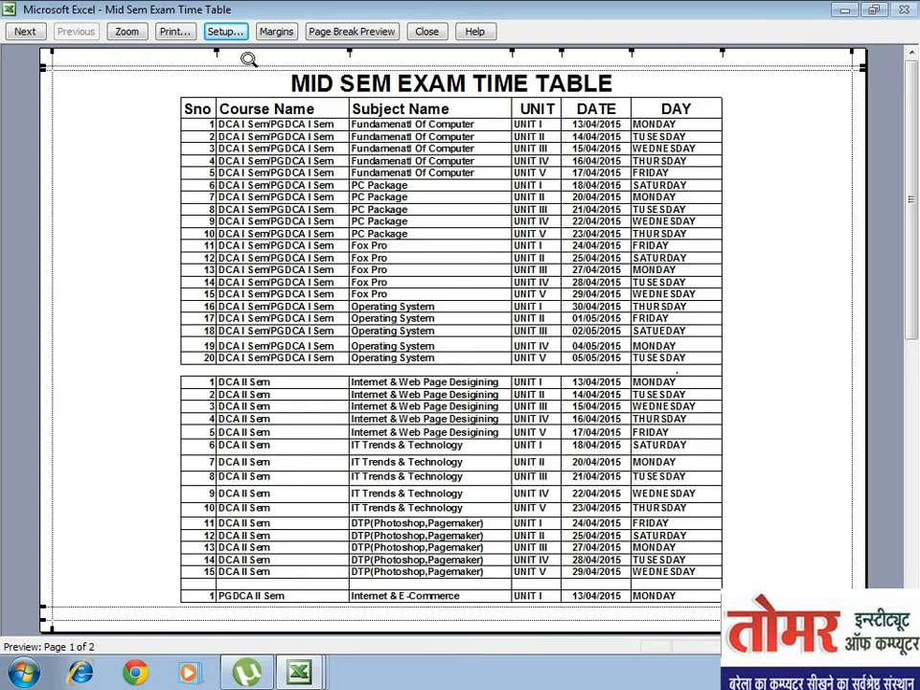
Set the page header to the preset "Confidential, 03/04/2015, Page 1" after trying "Page 1"
left_click(226, 32)
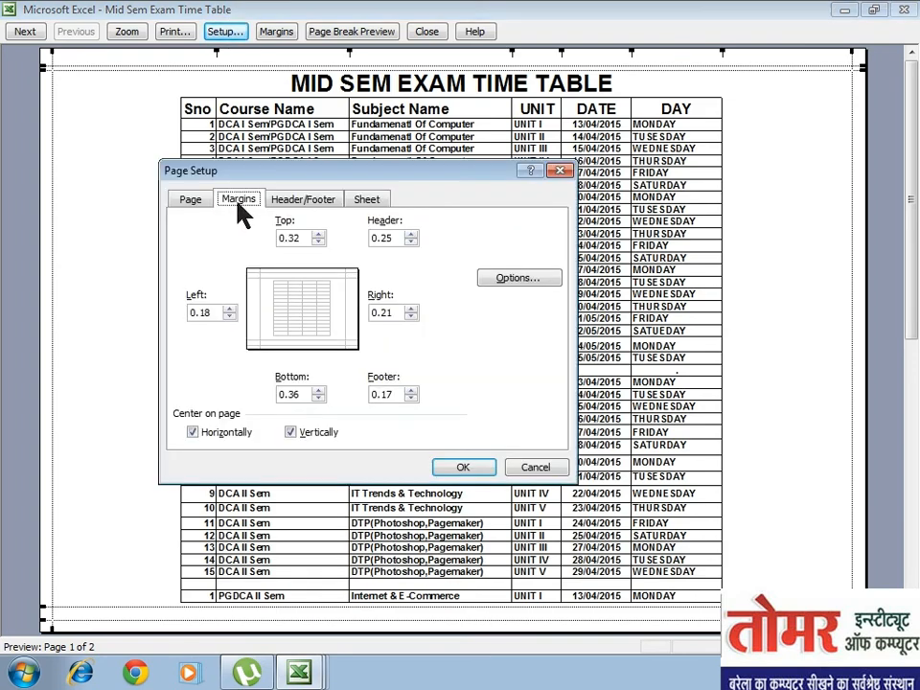
left_click(297, 204)
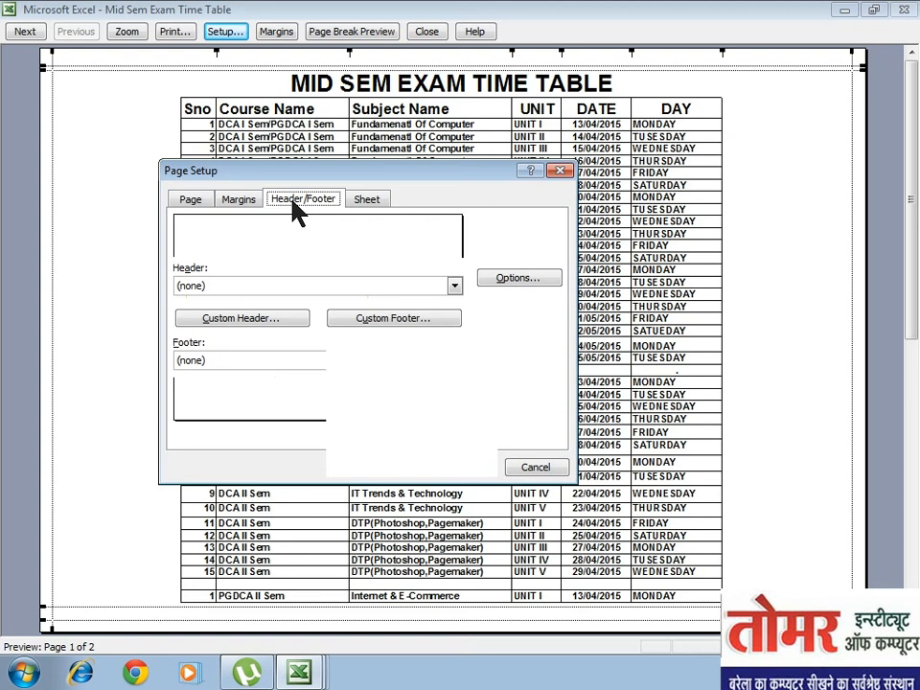
left_click(454, 288)
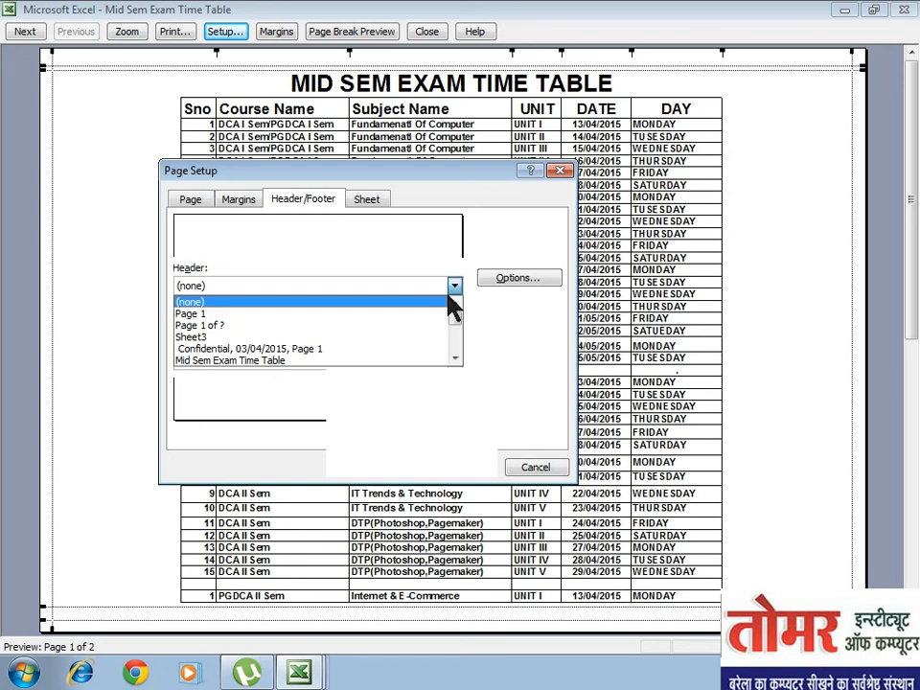
left_click(448, 315)
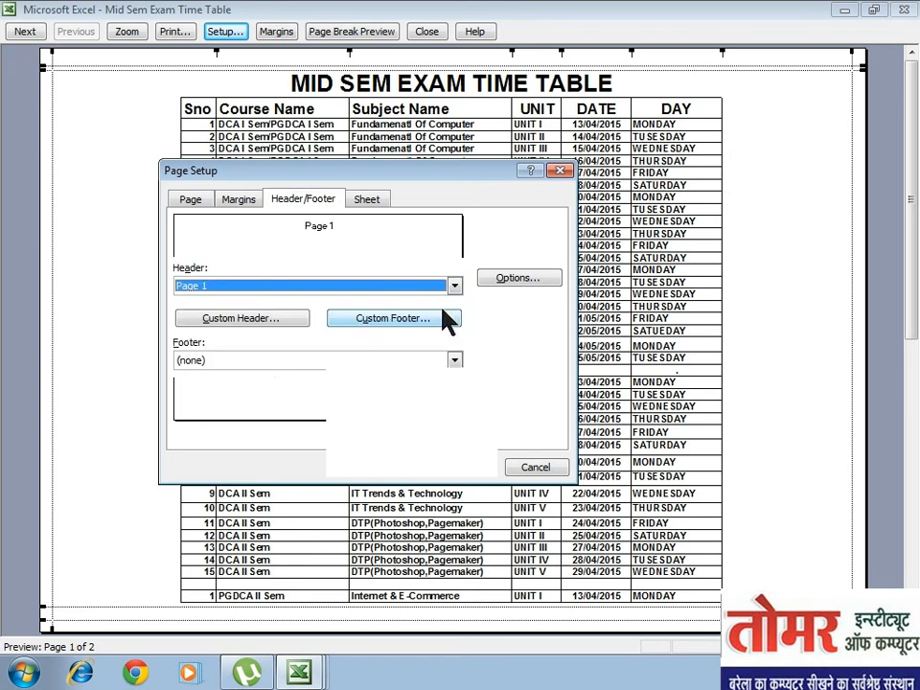
left_click(455, 288)
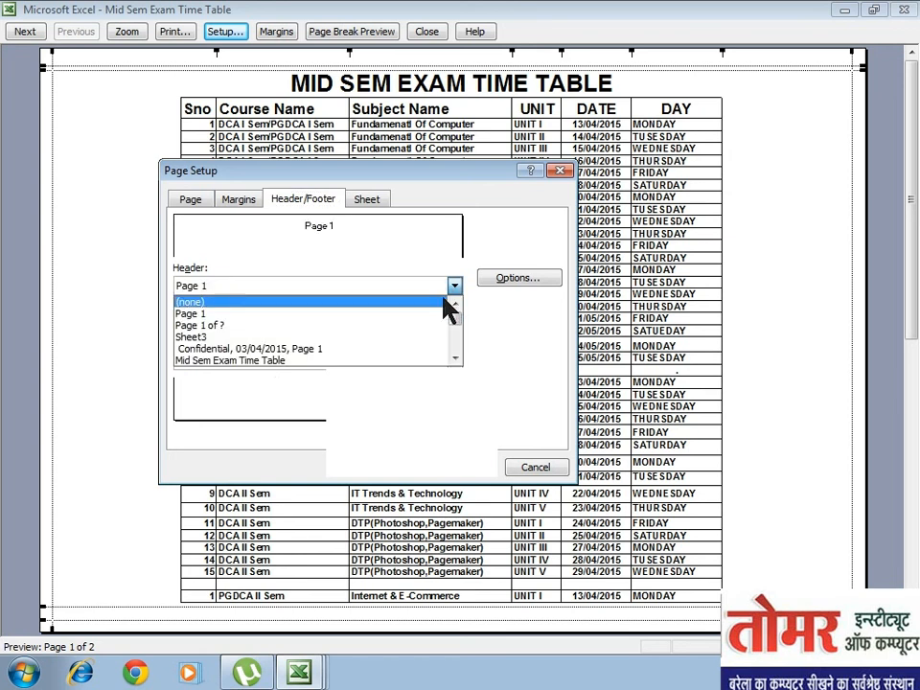
left_click(404, 350)
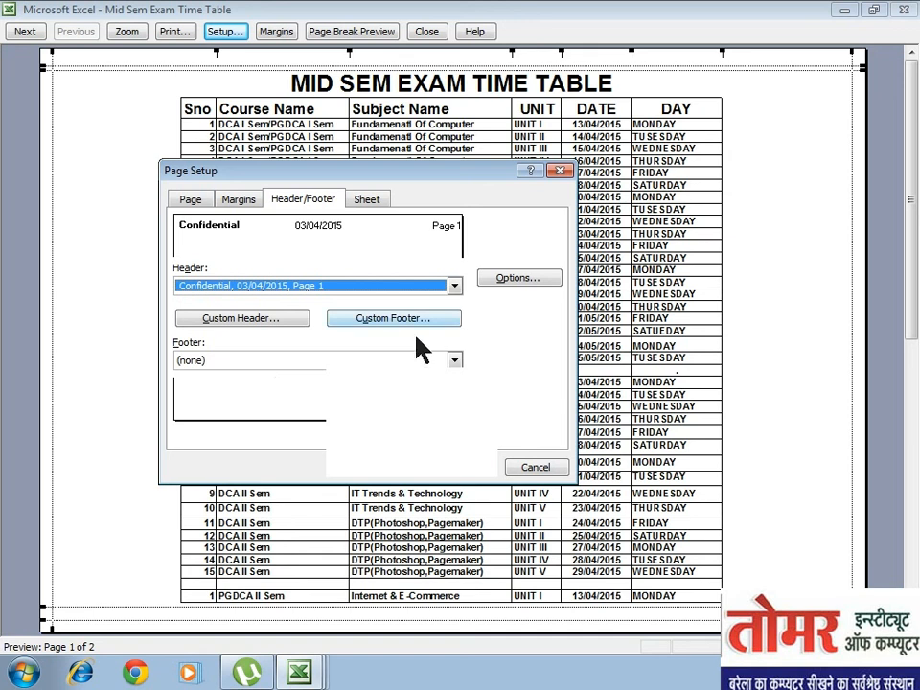
Set the page footer to the preset "Page 1, Sheet3" and apply the page setup
left_click(454, 361)
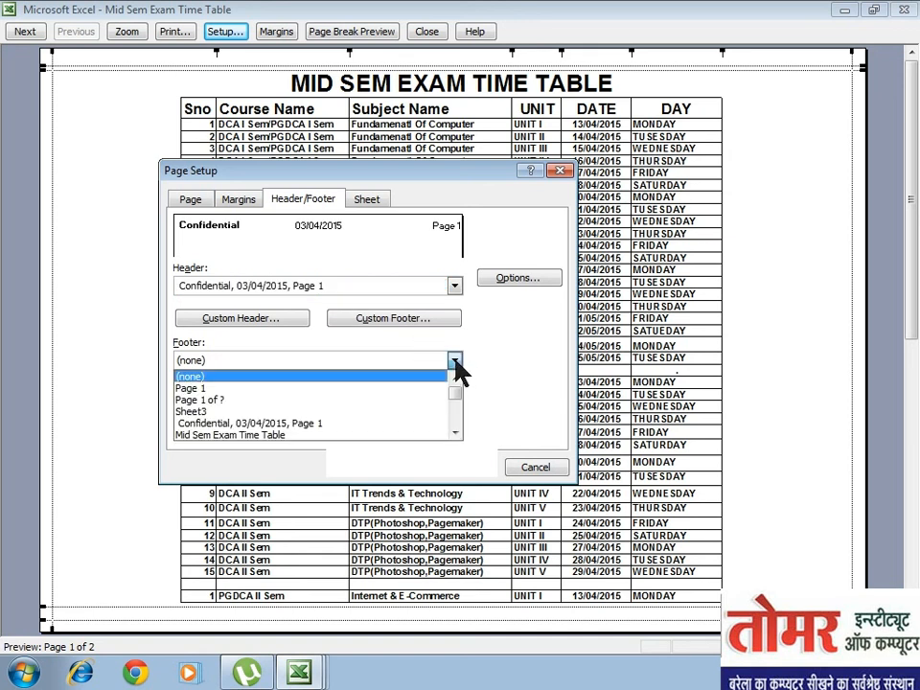
scroll(451, 408, "down", 2)
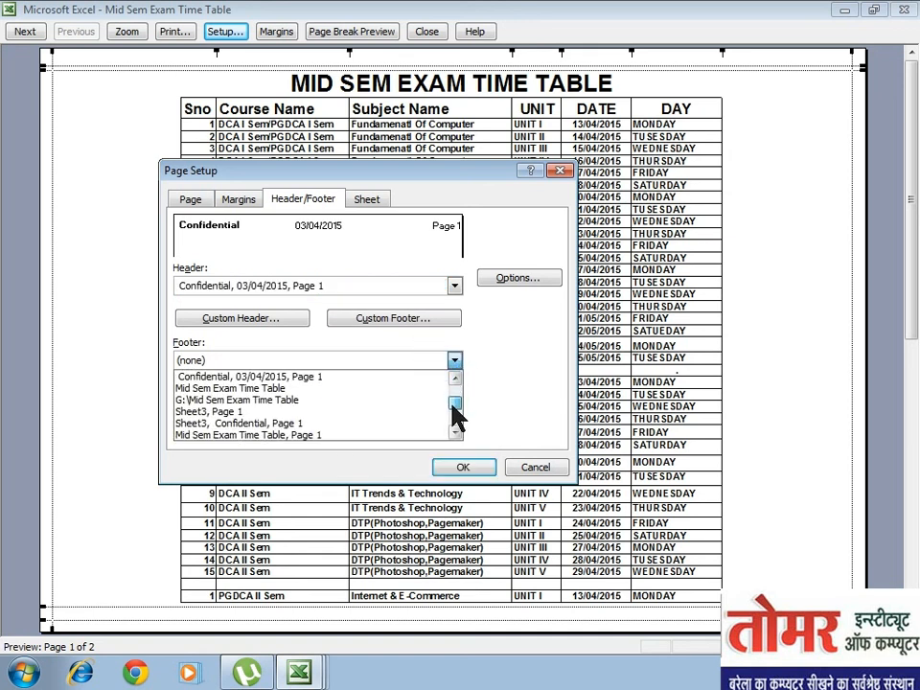
scroll(455, 408, "down", 1)
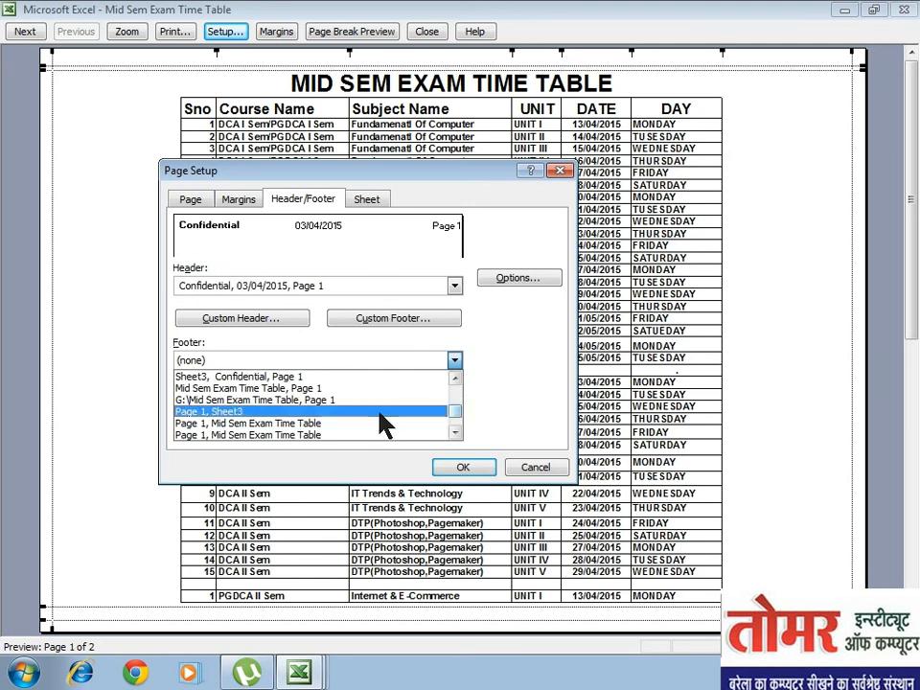
left_click(240, 414)
left_click(463, 468)
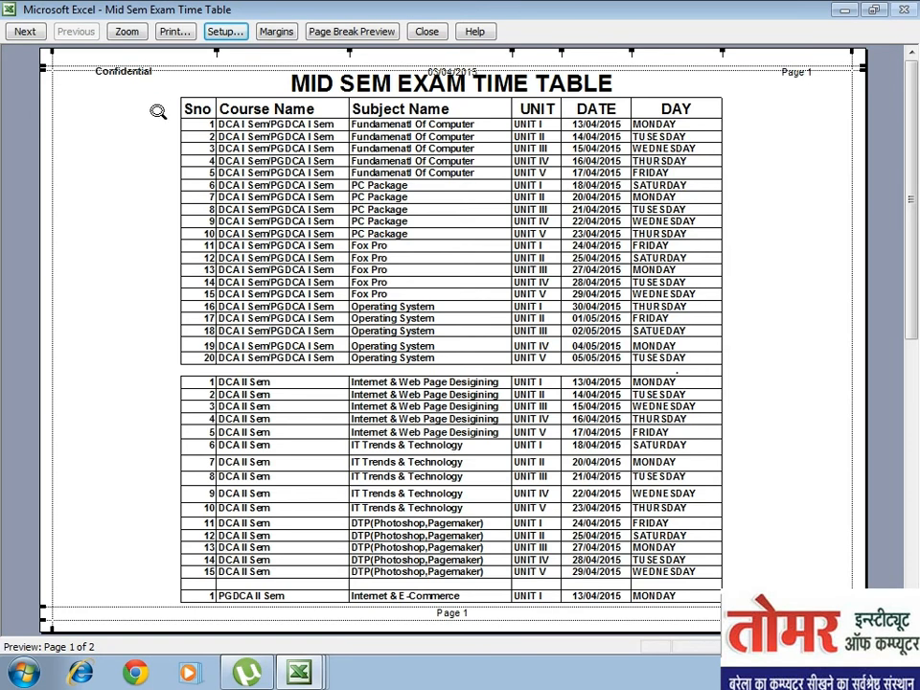
Examine the header and footer in the print preview on both pages, including a magnified view of the first page
left_click(137, 80)
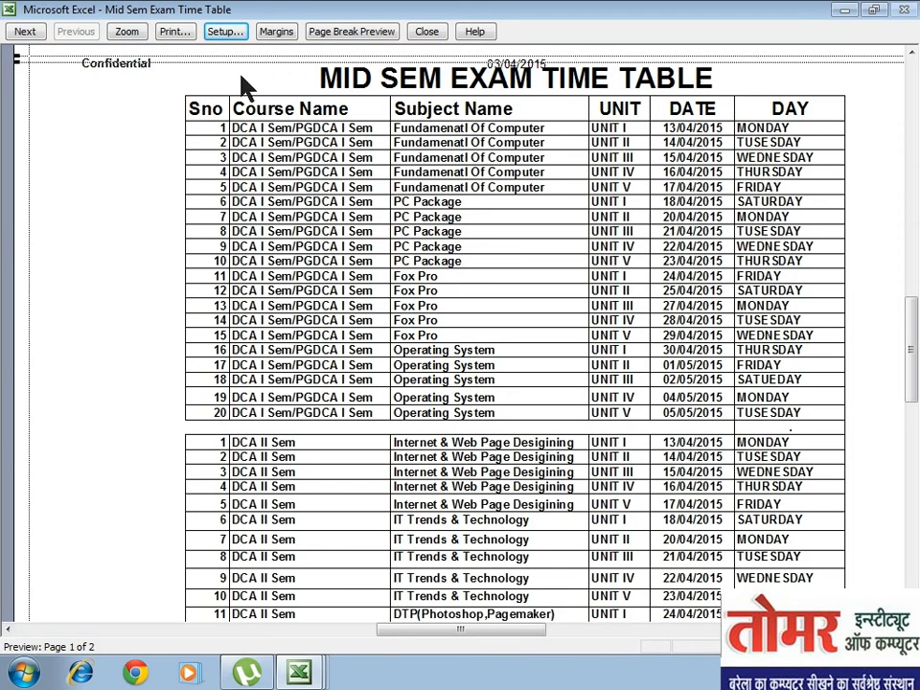
left_click(526, 189)
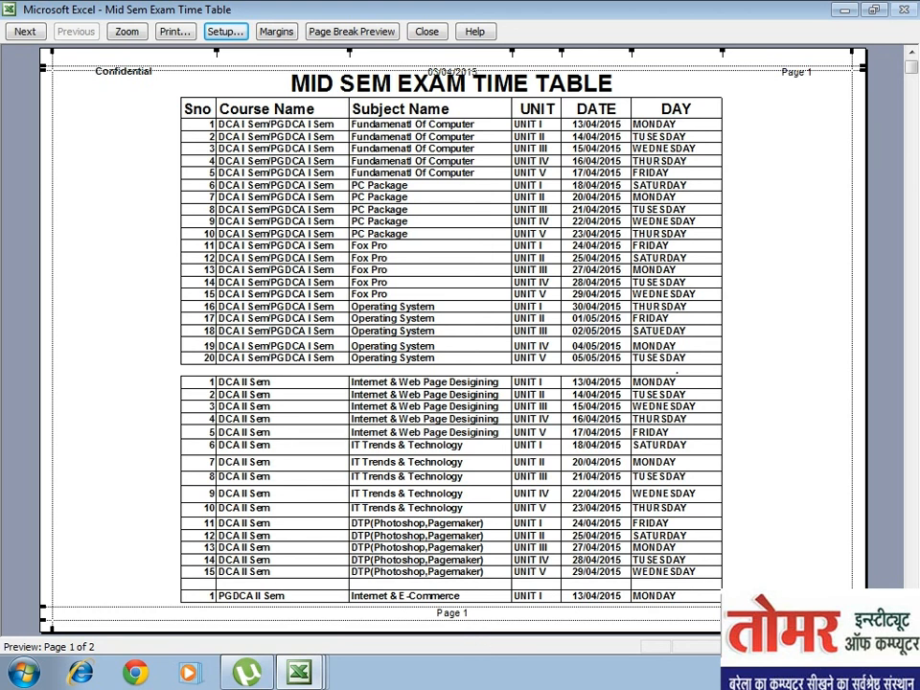
scroll(647, 573, "down", 1)
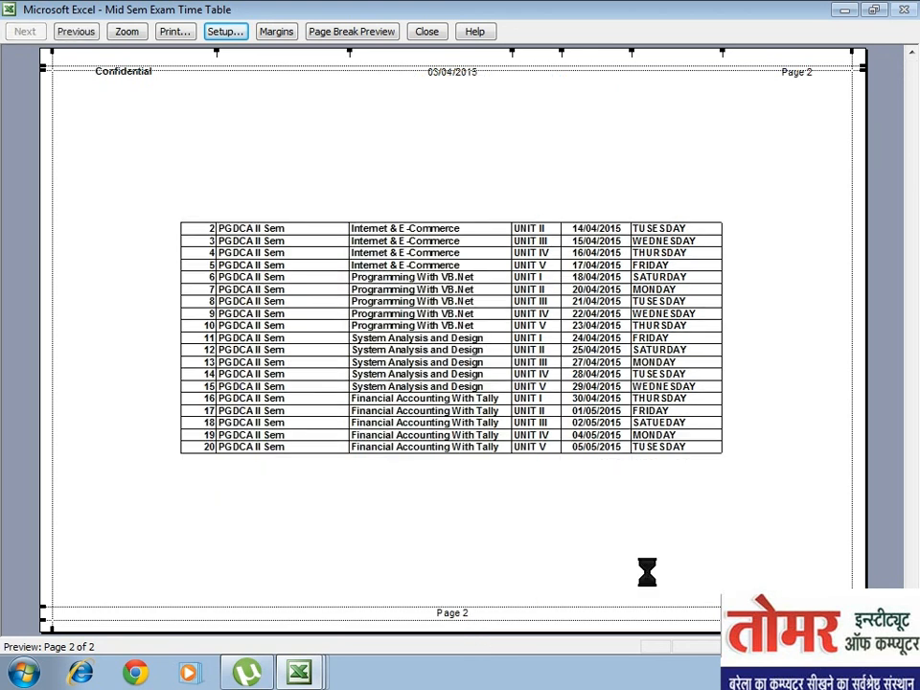
scroll(647, 572, "up", 1)
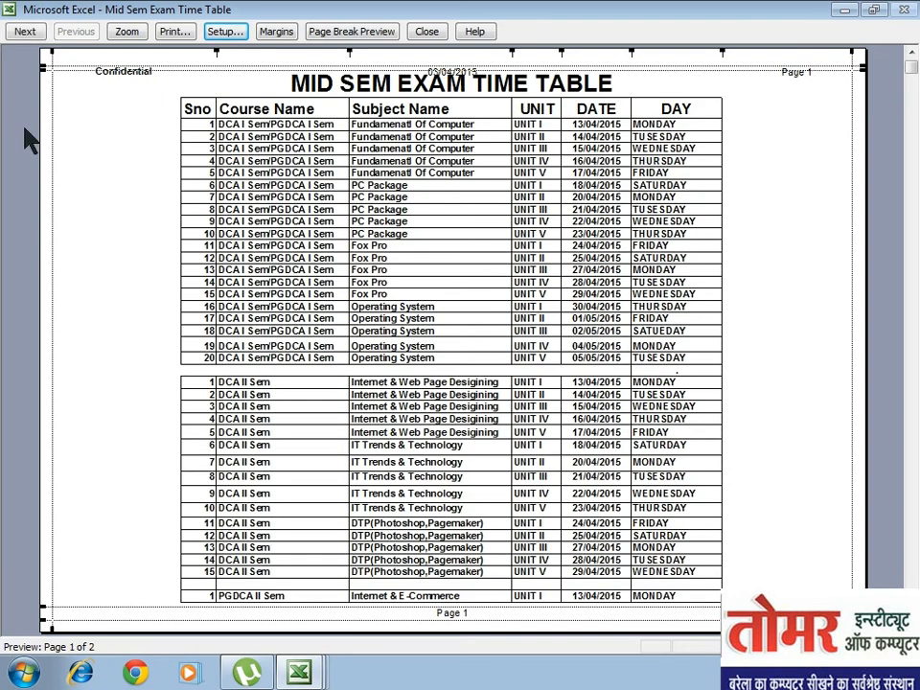
left_click(18, 37)
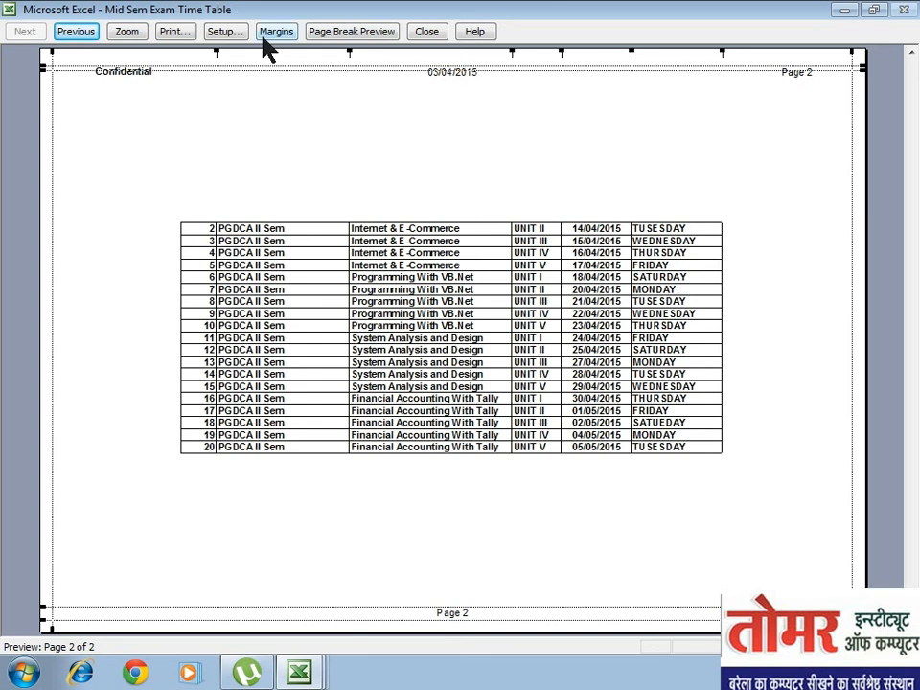
Review the custom header and custom footer sections in Page Setup, closing each editor without changes
left_click(228, 35)
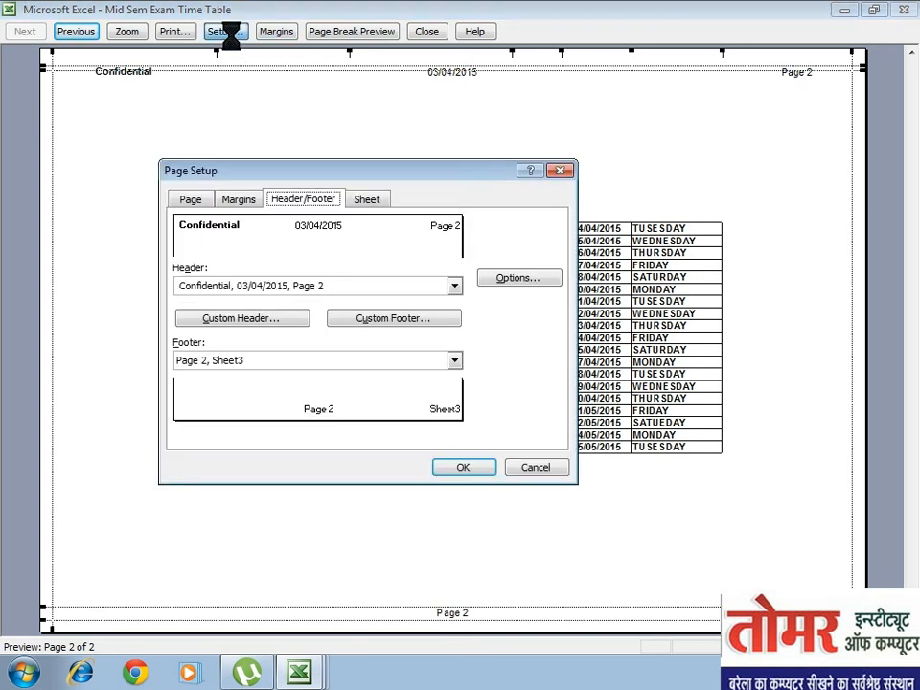
left_click(275, 324)
left_click(605, 268)
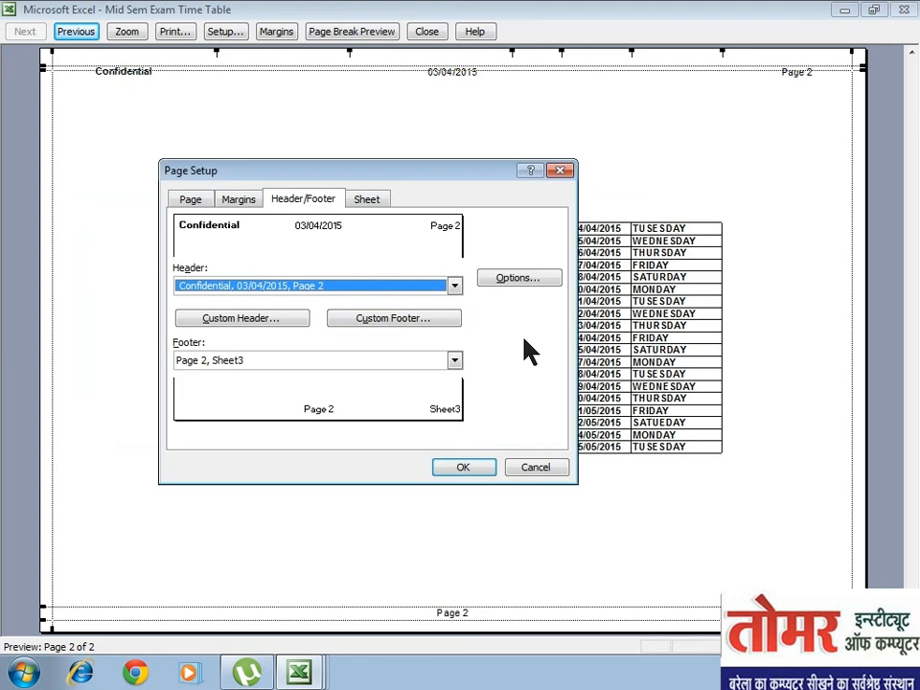
left_click(412, 319)
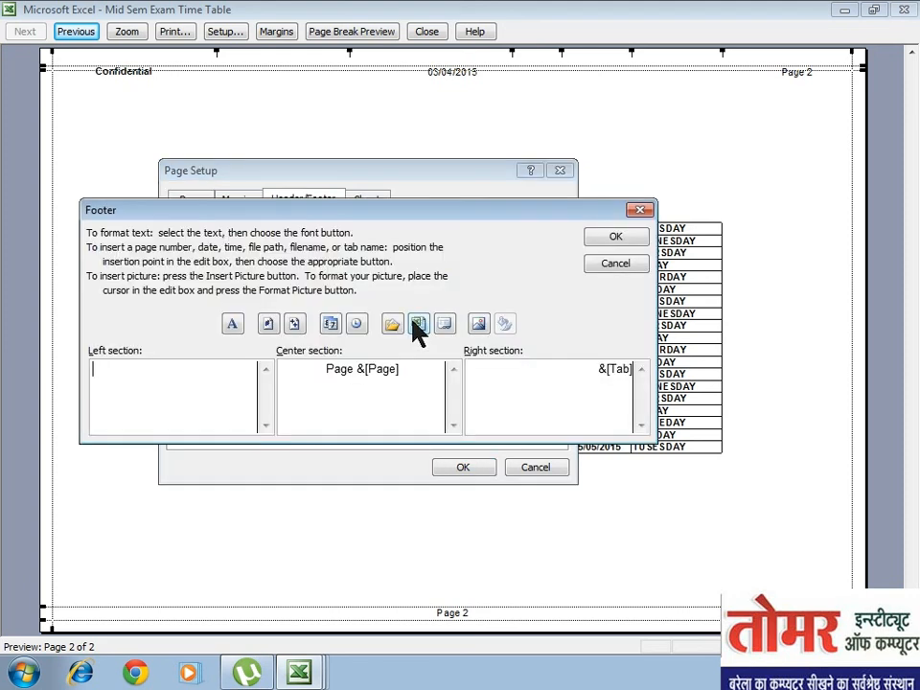
left_click(614, 264)
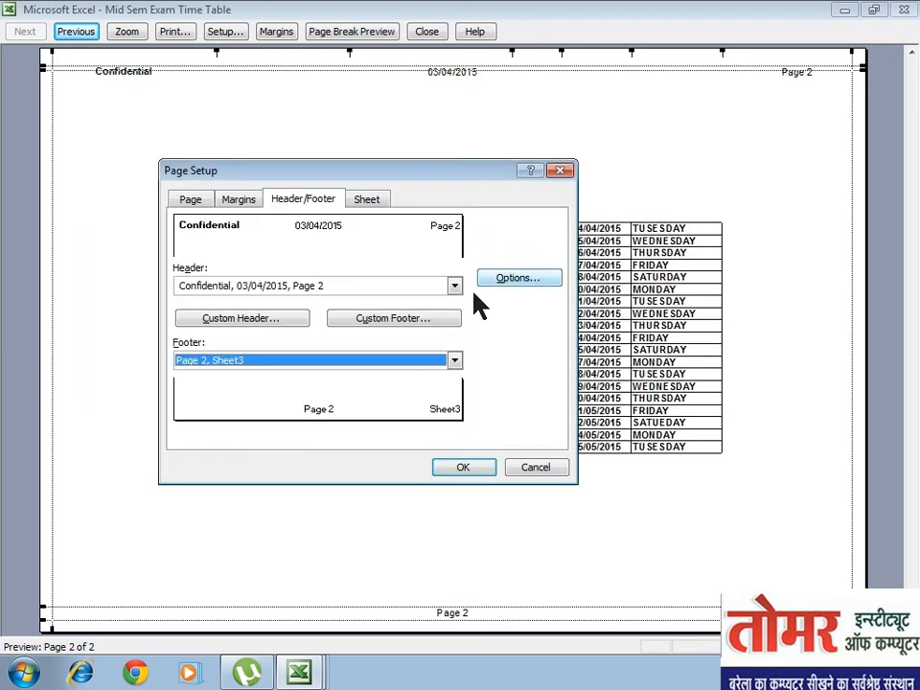
Open the custom header for editing and clear the contents of its left, center and right sections
left_click(278, 321)
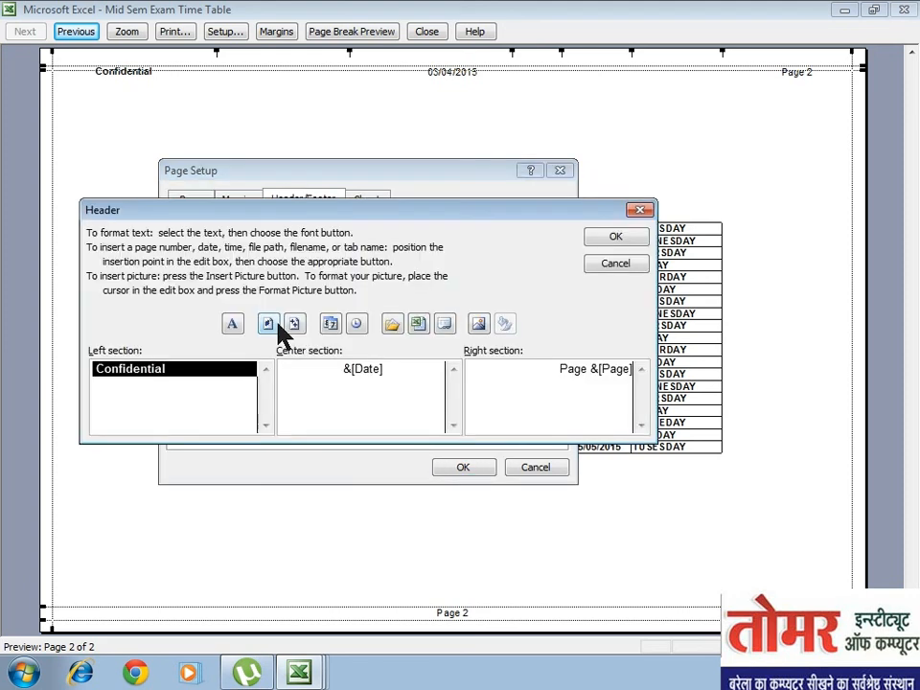
left_click(207, 380)
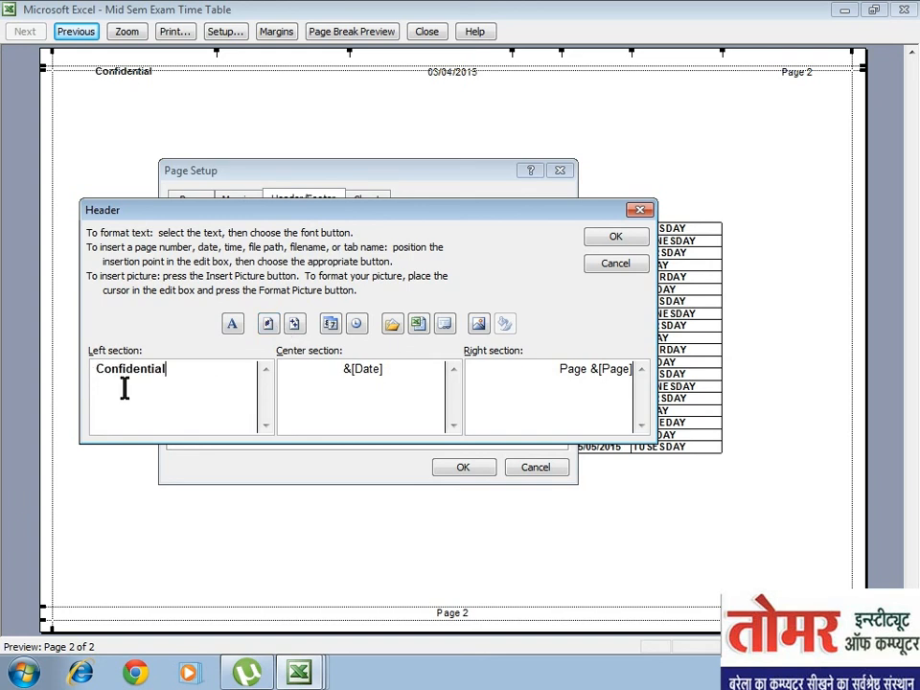
left_click_drag(93, 370, 388, 380)
left_click_drag(514, 372, 643, 372)
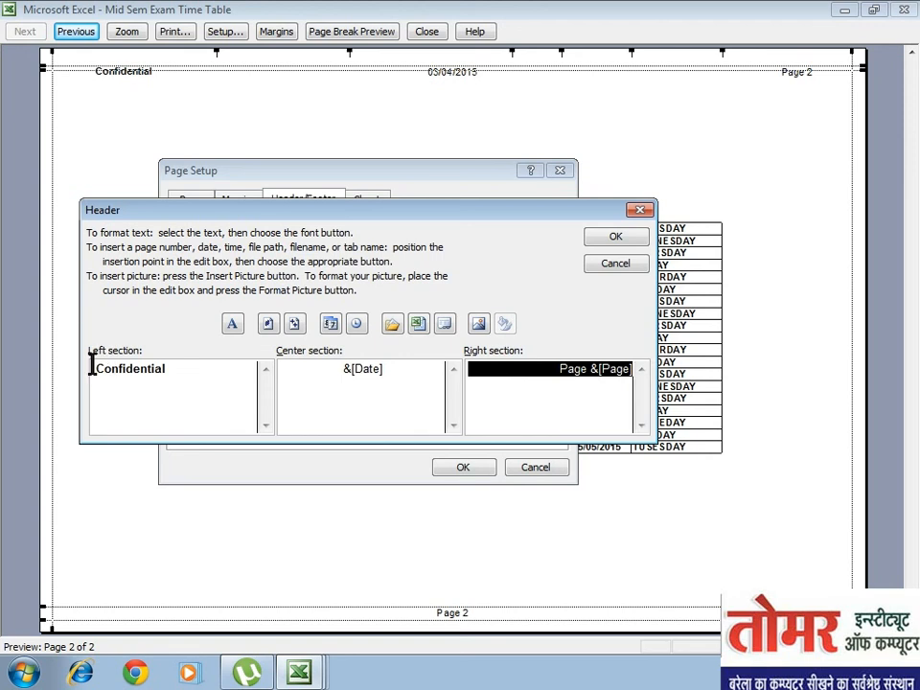
left_click_drag(97, 371, 190, 378)
key("Delete")
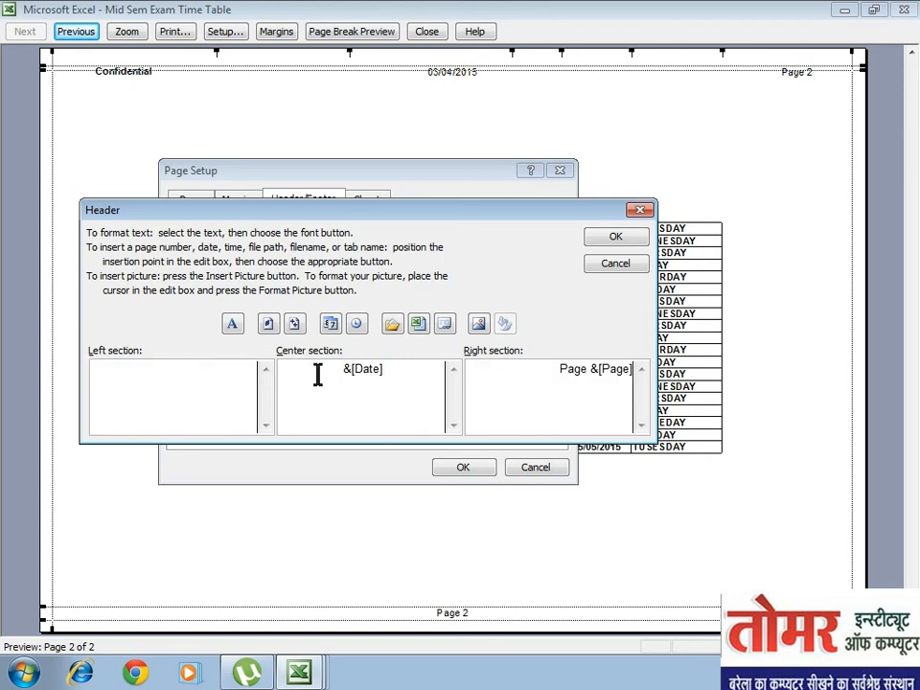
left_click_drag(324, 377, 422, 388)
left_click_drag(549, 374, 637, 378)
key("Delete")
Enter "ABC Comapny" in the header's left section and set its font size to 14
left_click(191, 378)
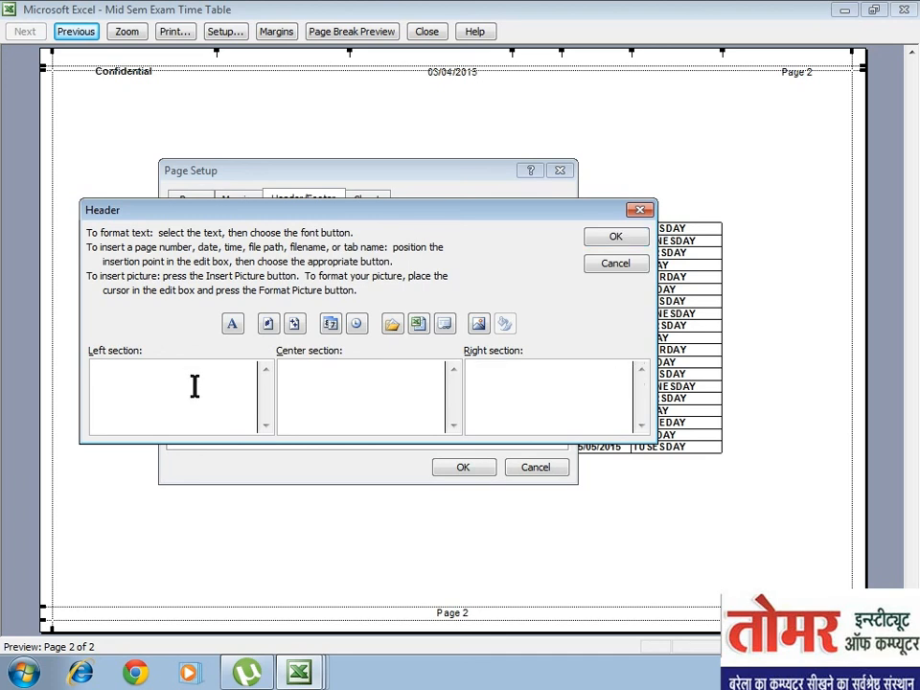
type("ABC Comapny")
left_click(329, 368)
left_click_drag(180, 378, 96, 376)
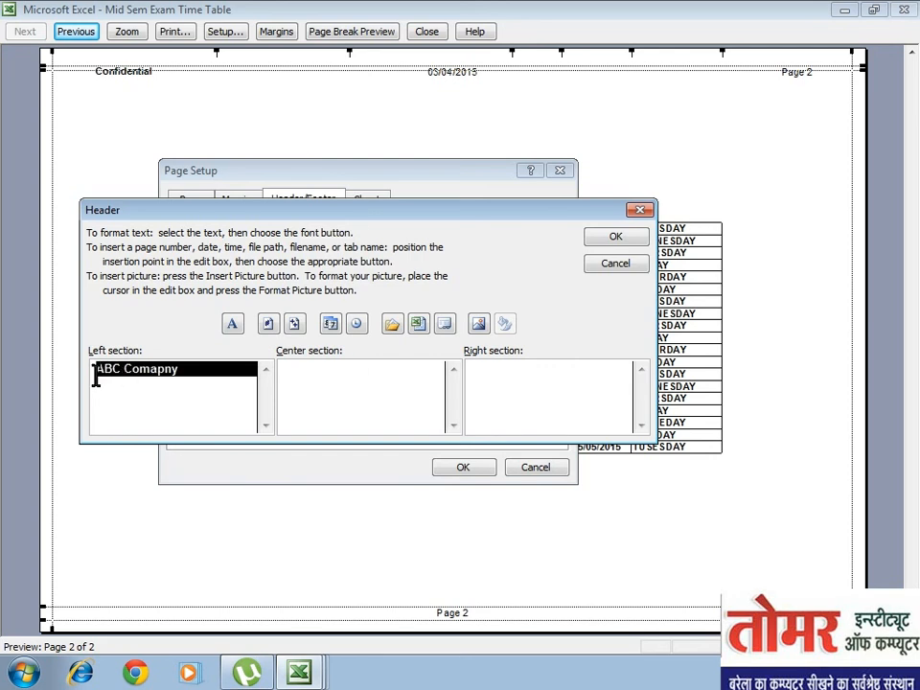
left_click(231, 327)
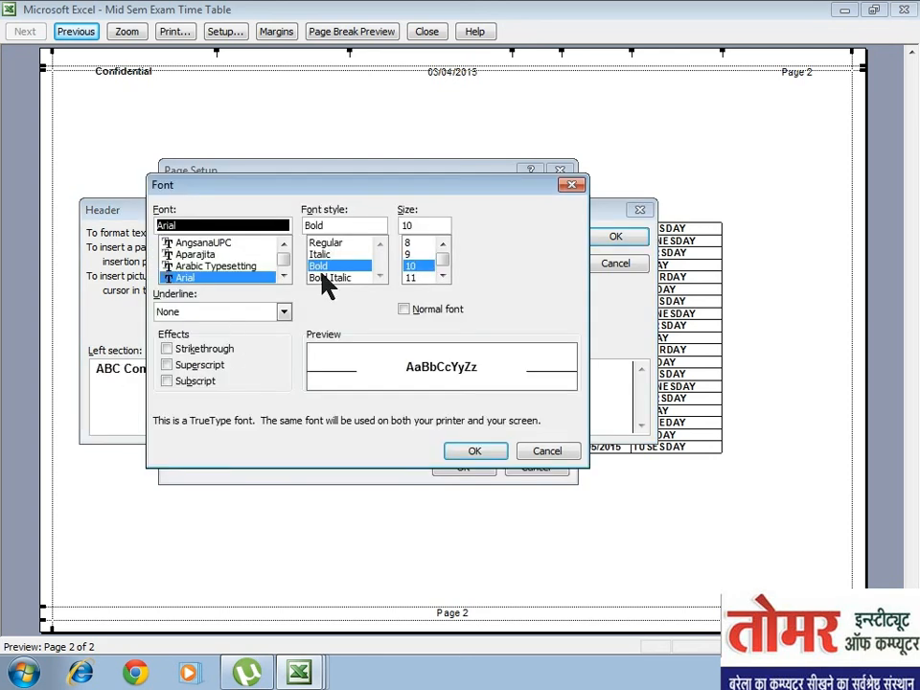
left_click(444, 276)
left_click(444, 276)
left_click(412, 277)
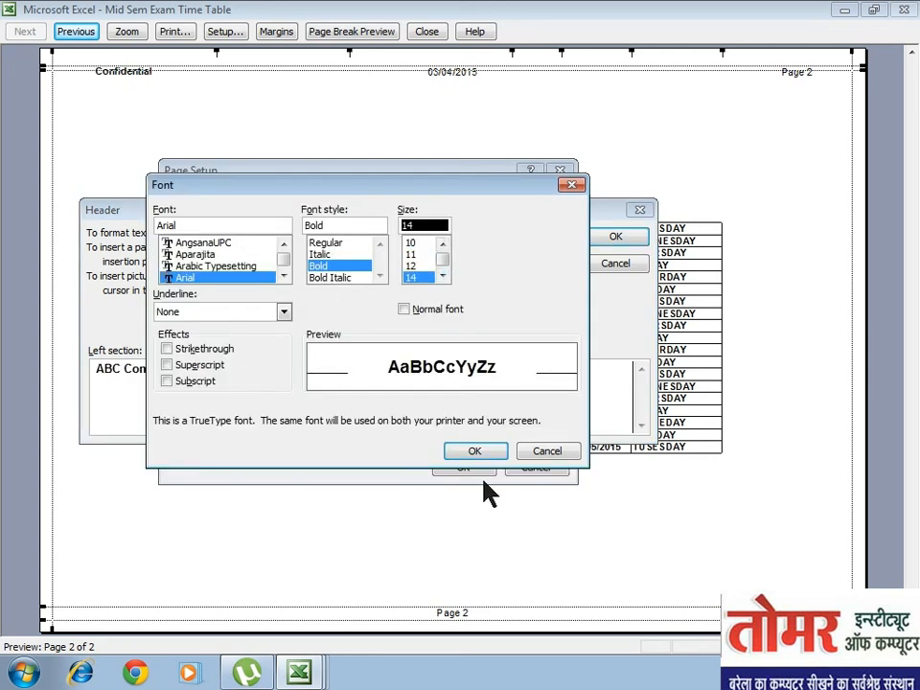
left_click(479, 453)
Insert the page number and total page count in the header's center section, separated by a hyphen
left_click(309, 394)
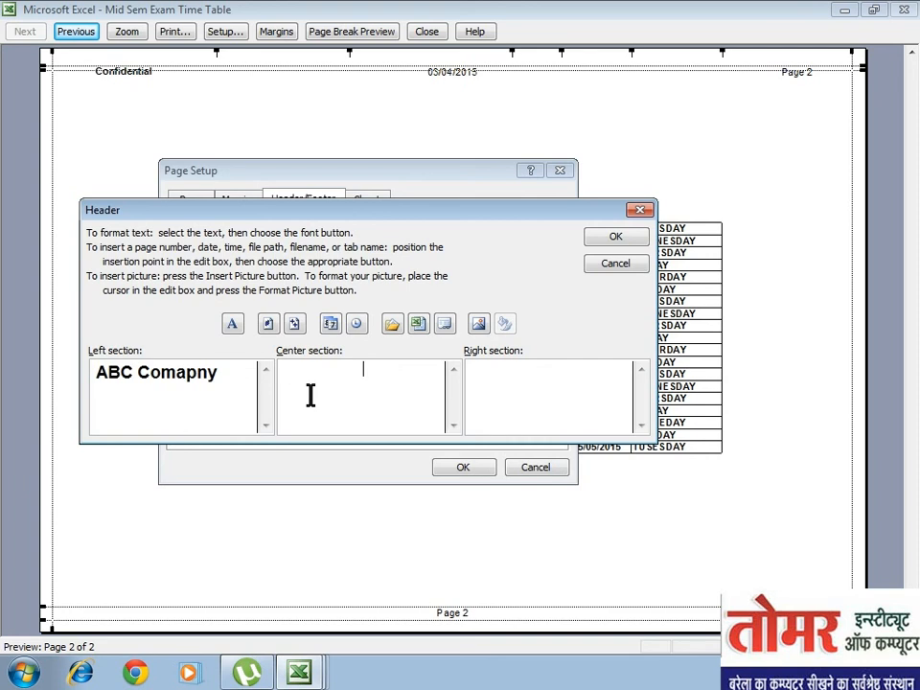
left_click(268, 324)
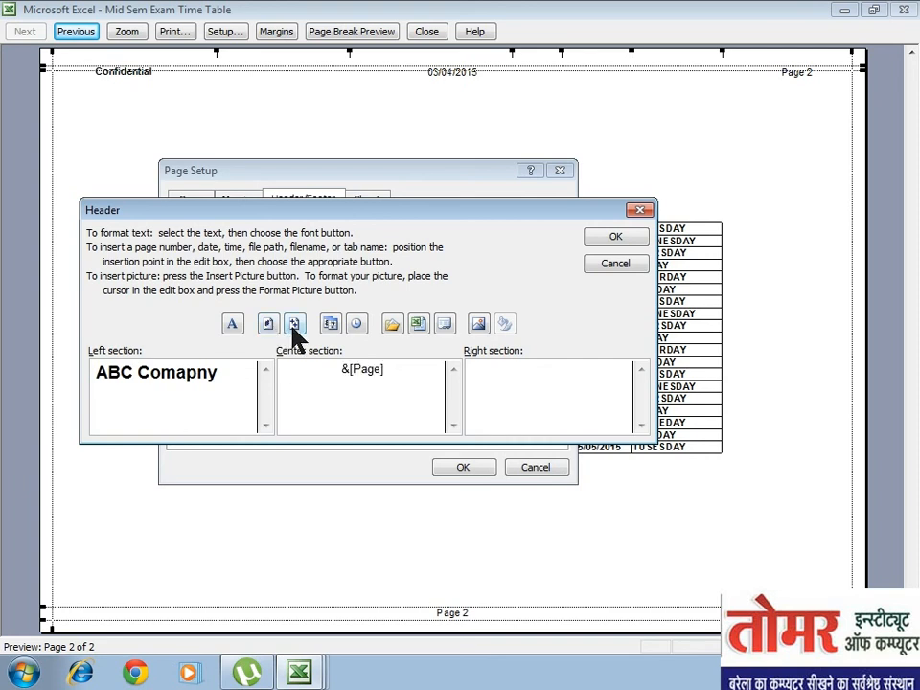
left_click(293, 323)
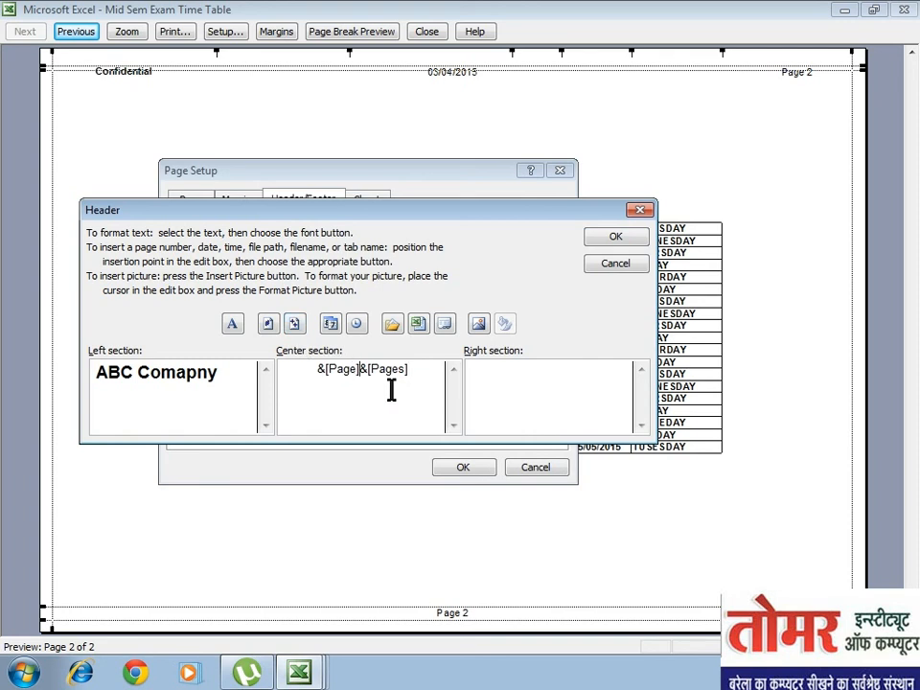
type("-")
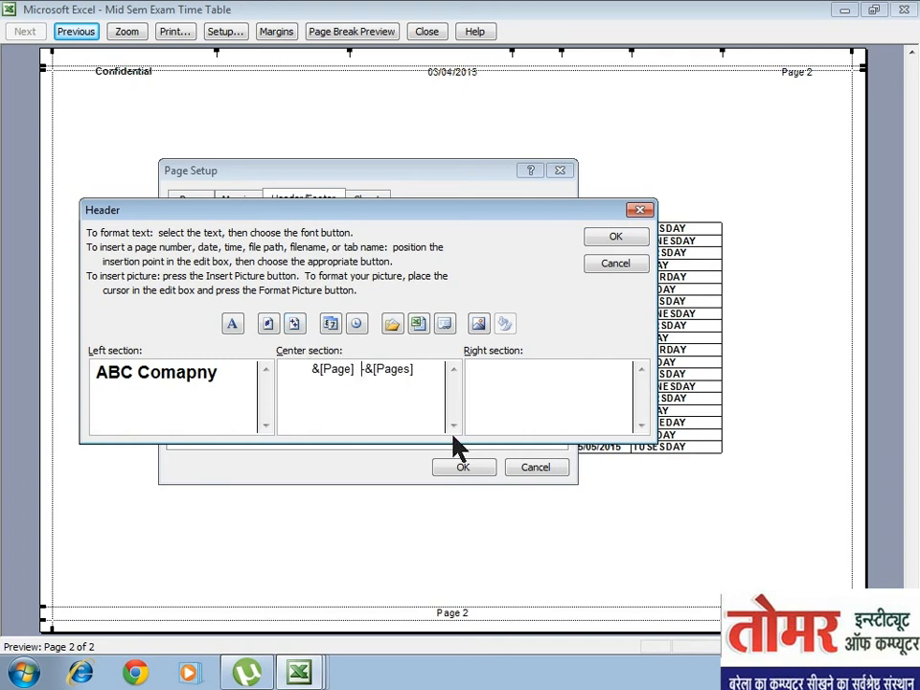
Insert the date and time in the header's right section, and look at picture insertion without adding a picture
left_click(512, 420)
left_click(330, 326)
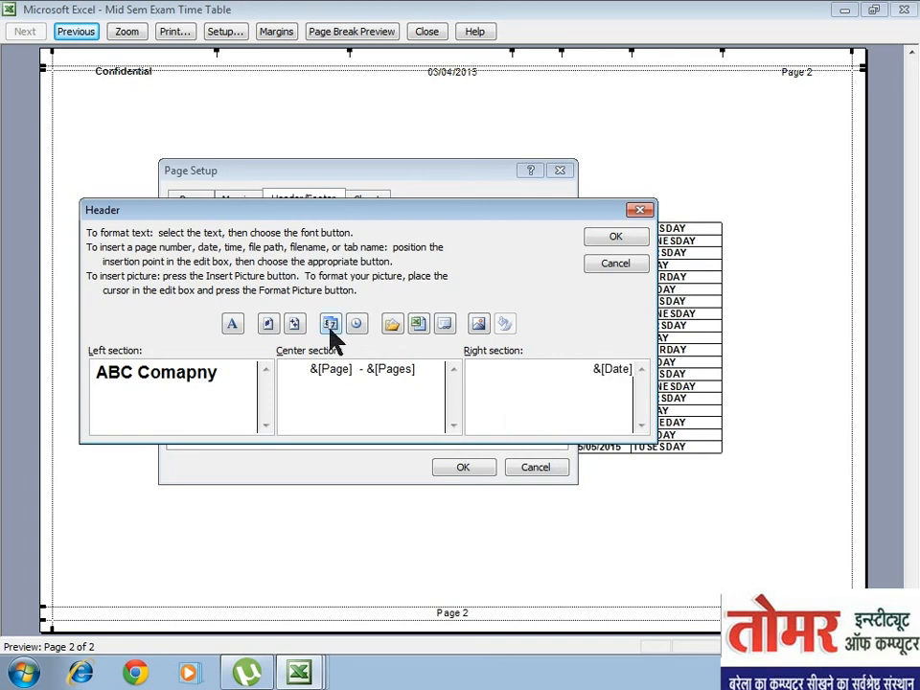
left_click(355, 325)
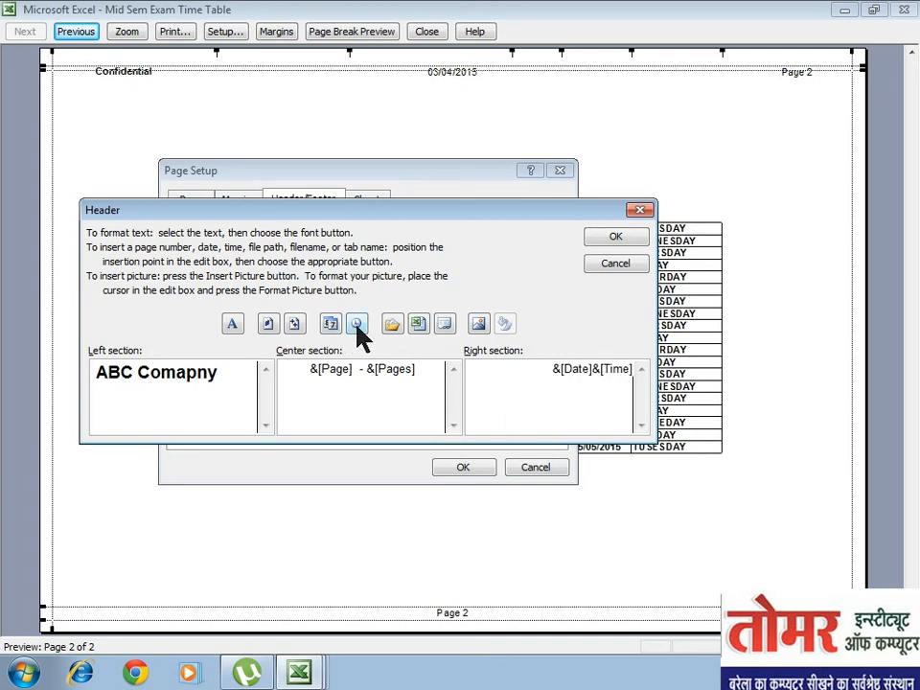
left_click(478, 325)
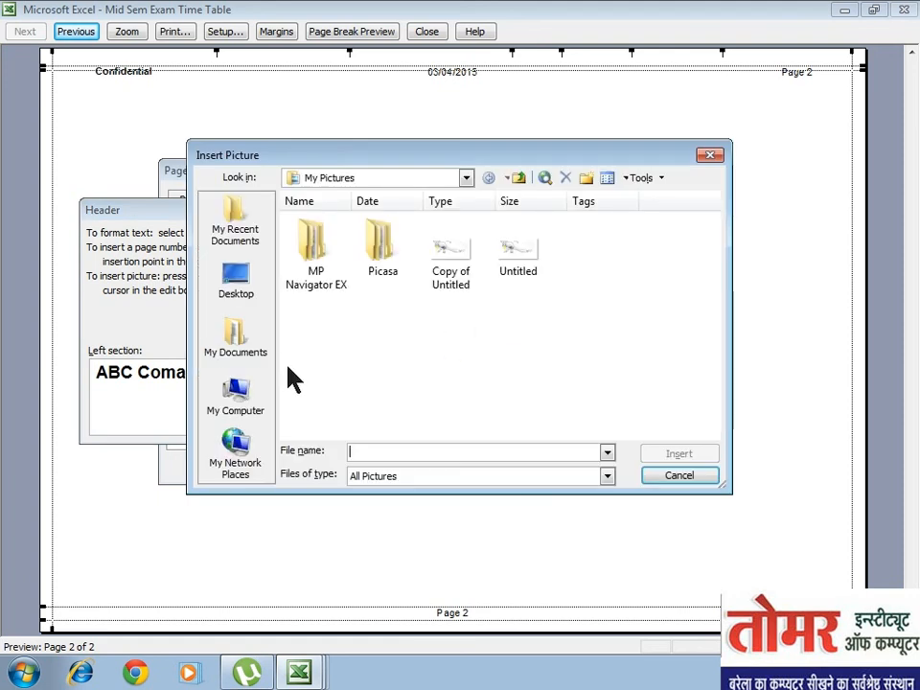
left_click(678, 476)
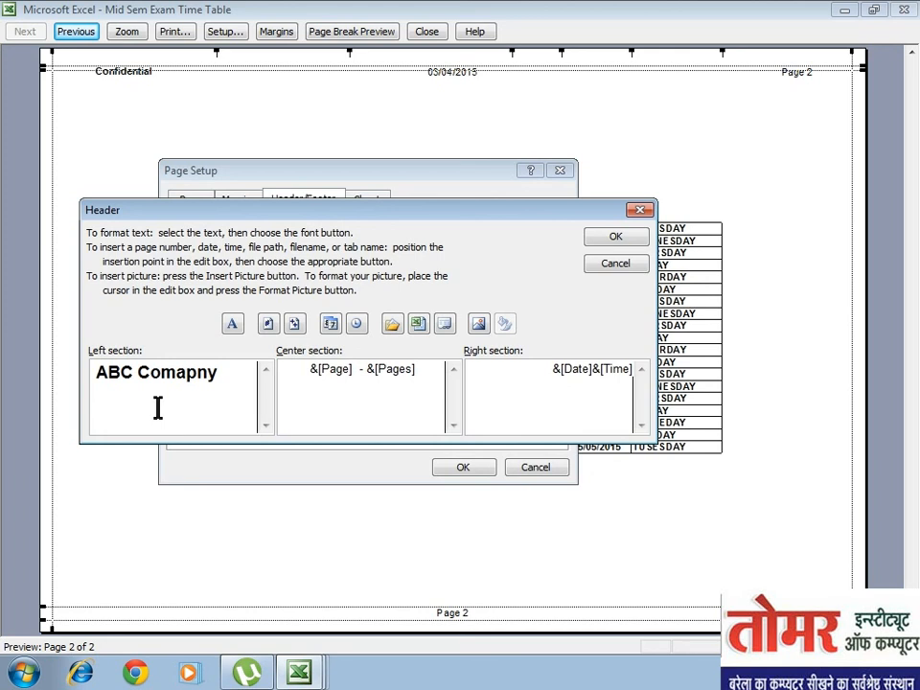
Apply the custom header to the exam timetable, and open the custom footer for editing
left_click(598, 241)
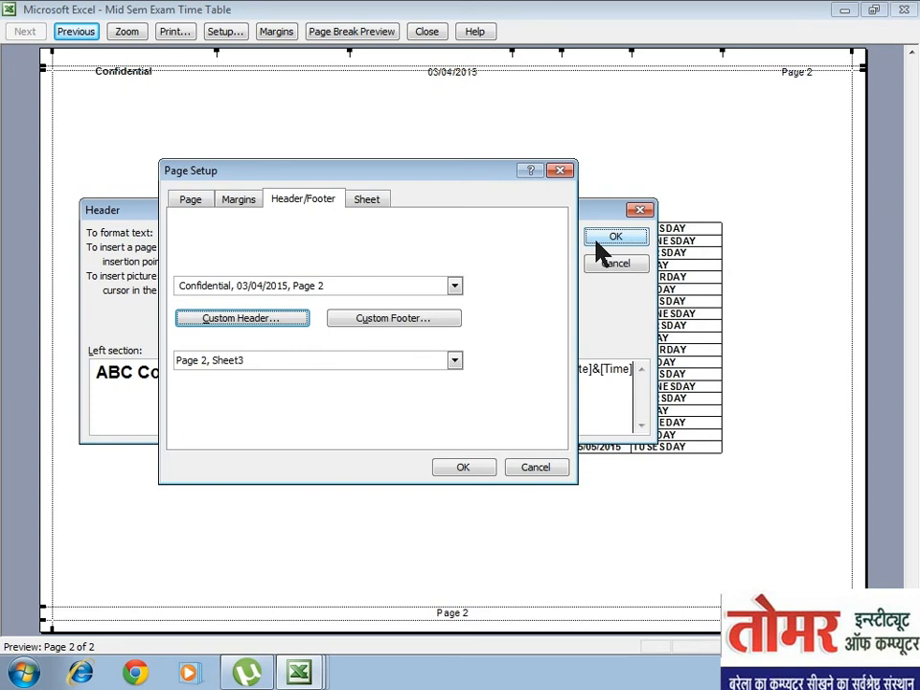
key("Return")
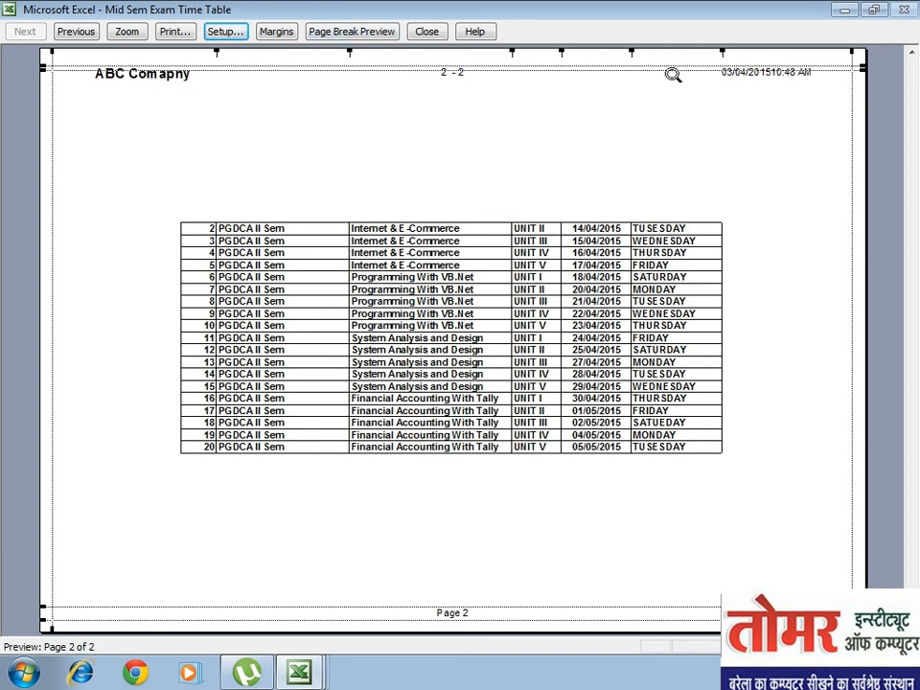
left_click(225, 31)
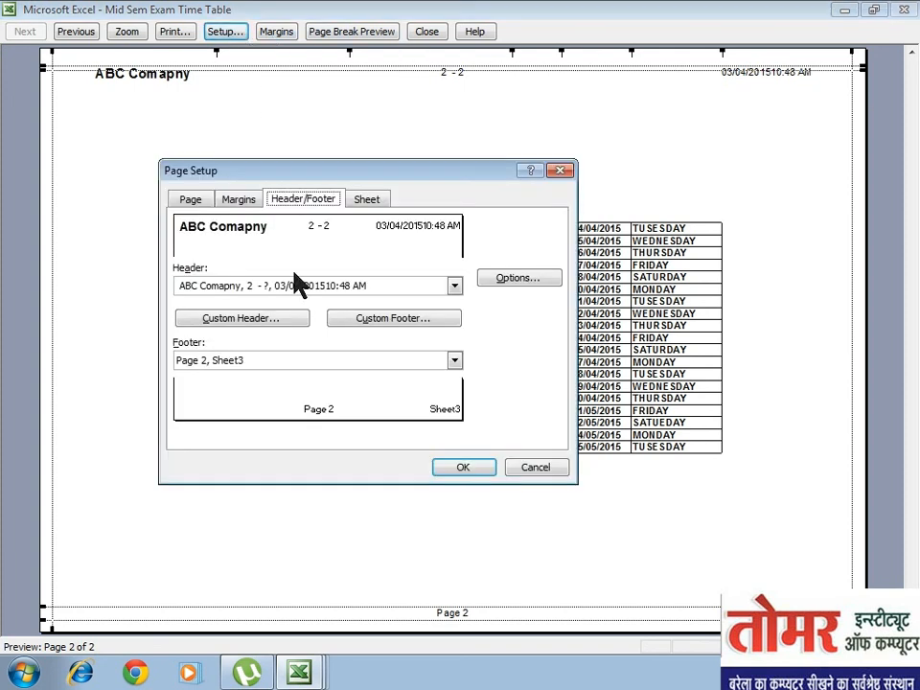
left_click(318, 355)
left_click(495, 347)
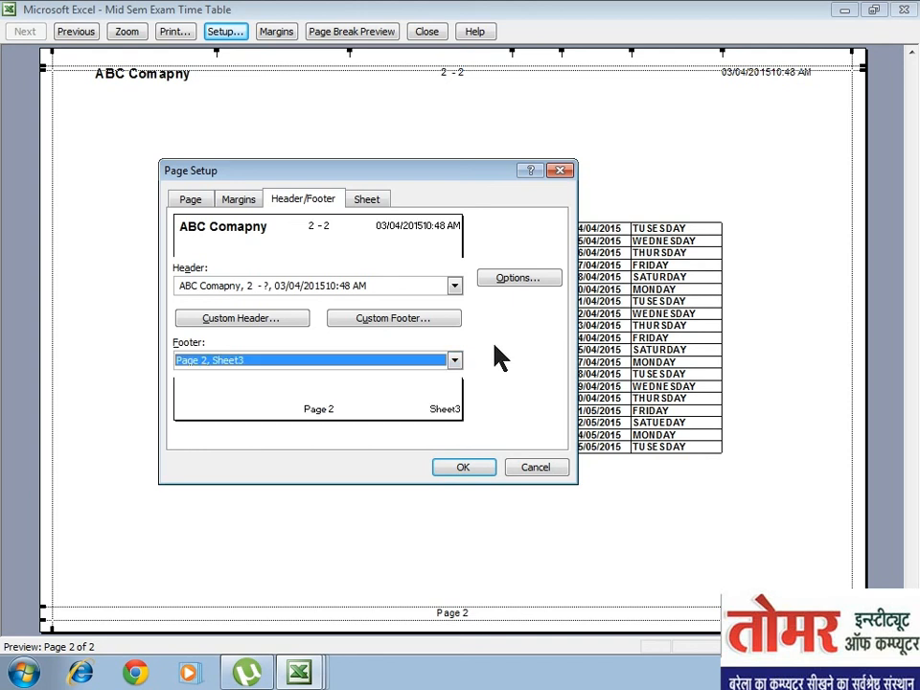
left_click(393, 319)
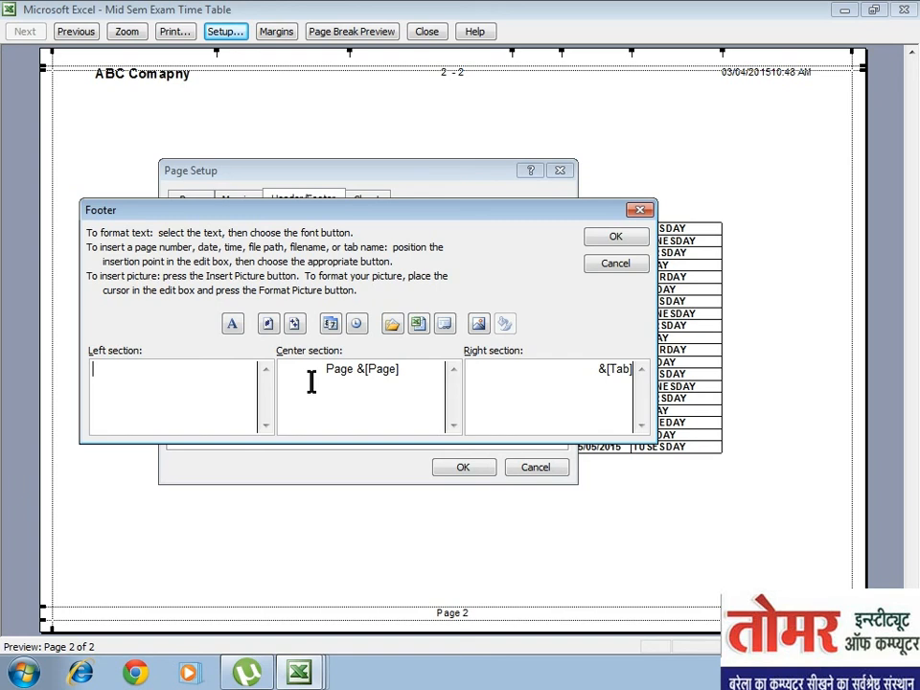
Insert the picture "Header" from the Wondershare Project File folder on drive D: into the footer's left section
left_click_drag(413, 372, 323, 374)
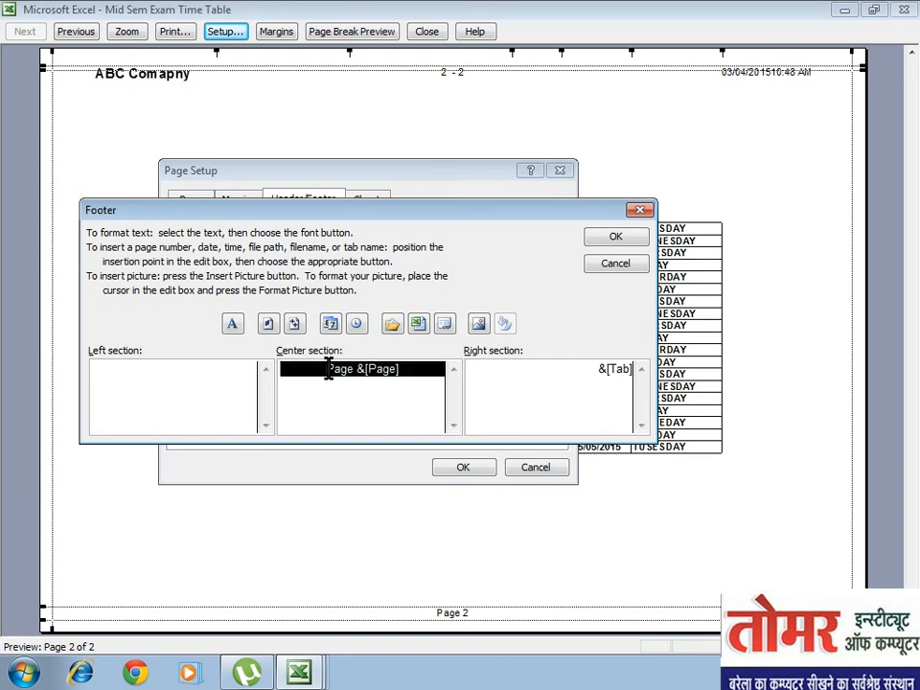
left_click(167, 384)
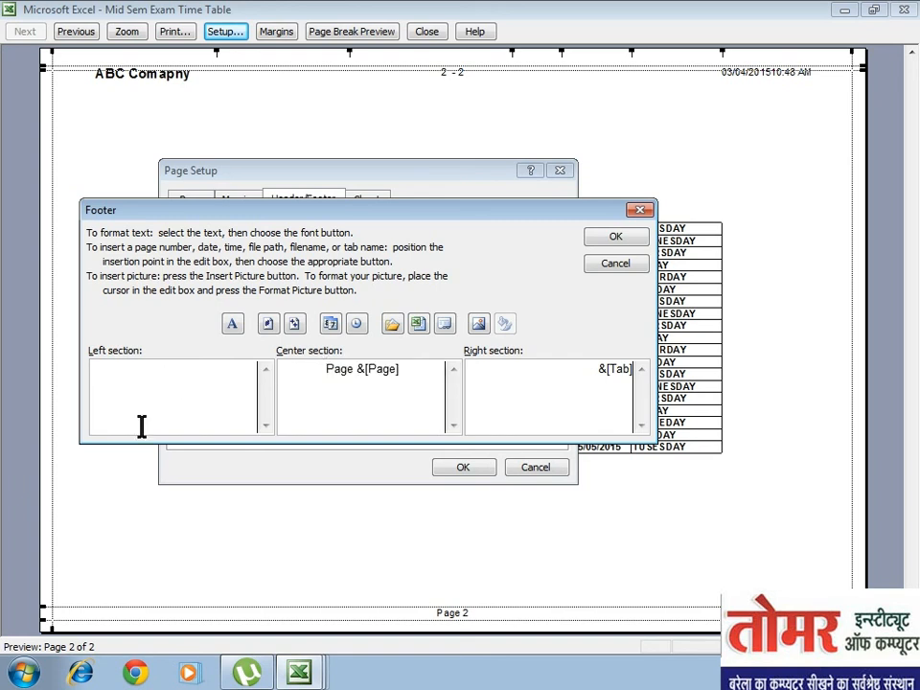
left_click(478, 325)
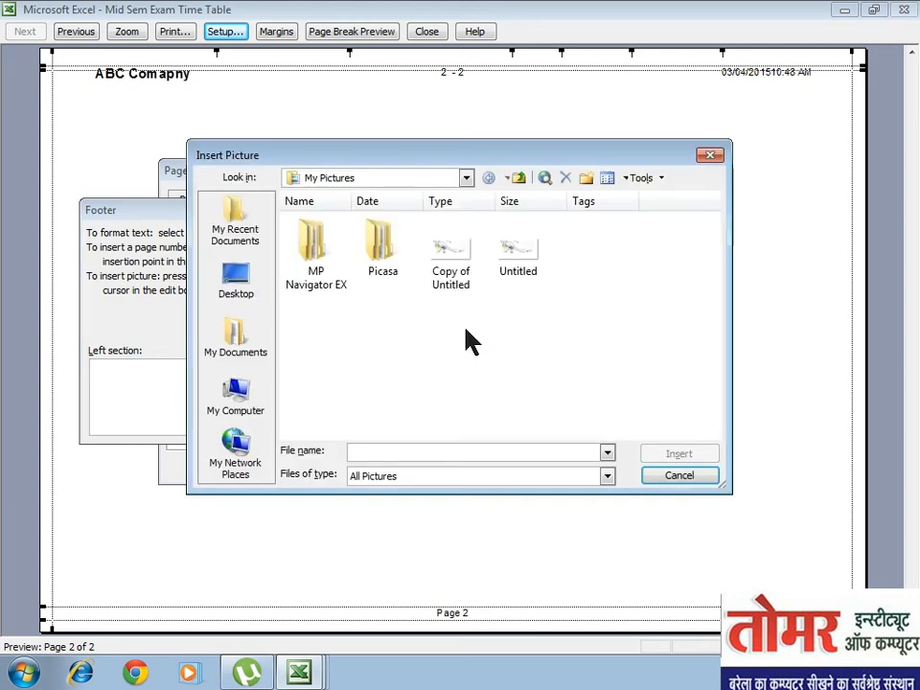
left_click(247, 411)
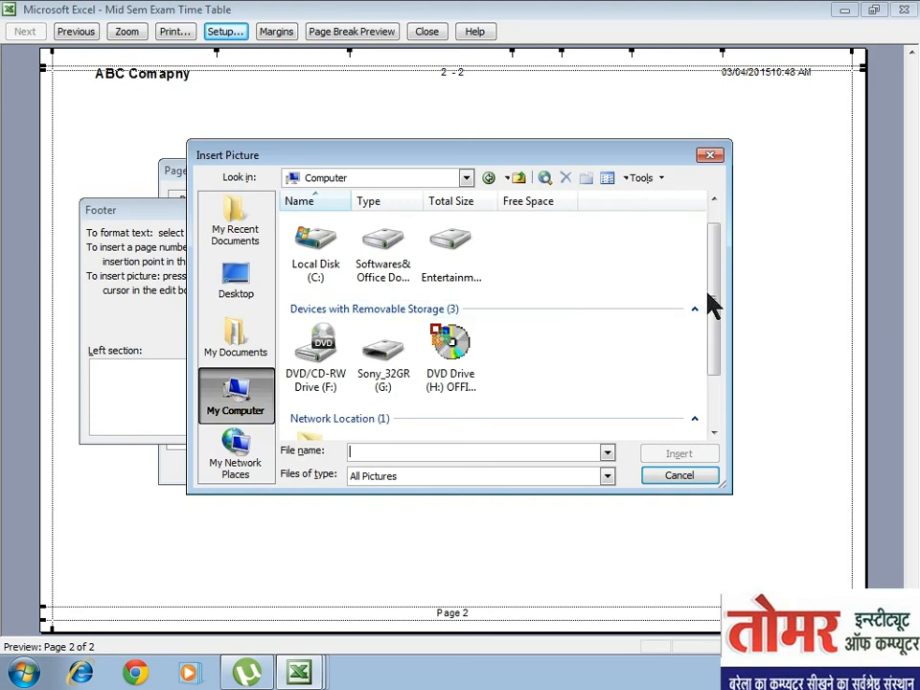
left_click_drag(711, 304, 720, 319)
double_click(388, 250)
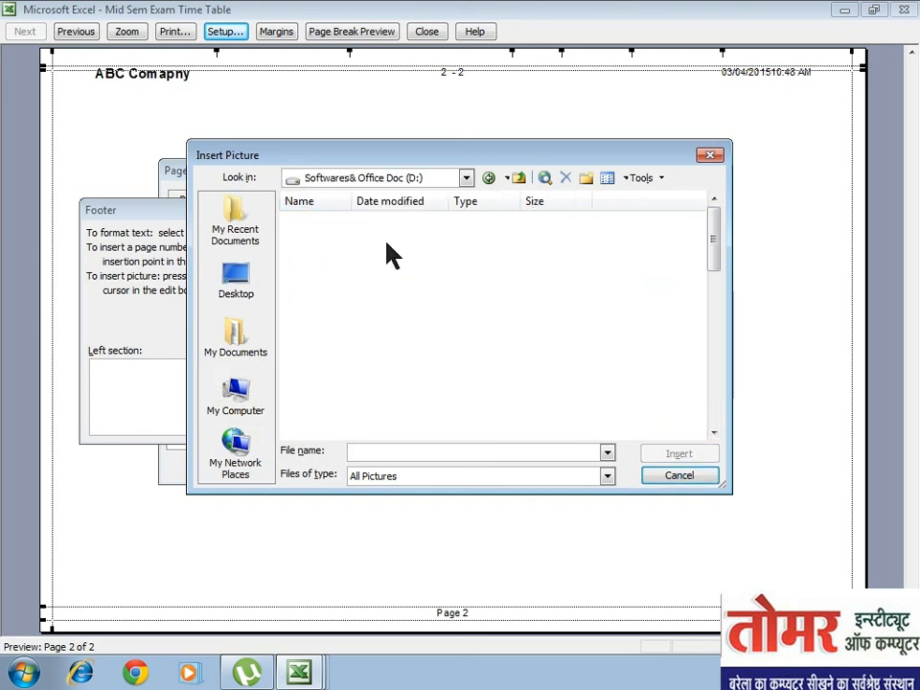
left_click_drag(718, 256, 725, 403)
double_click(668, 370)
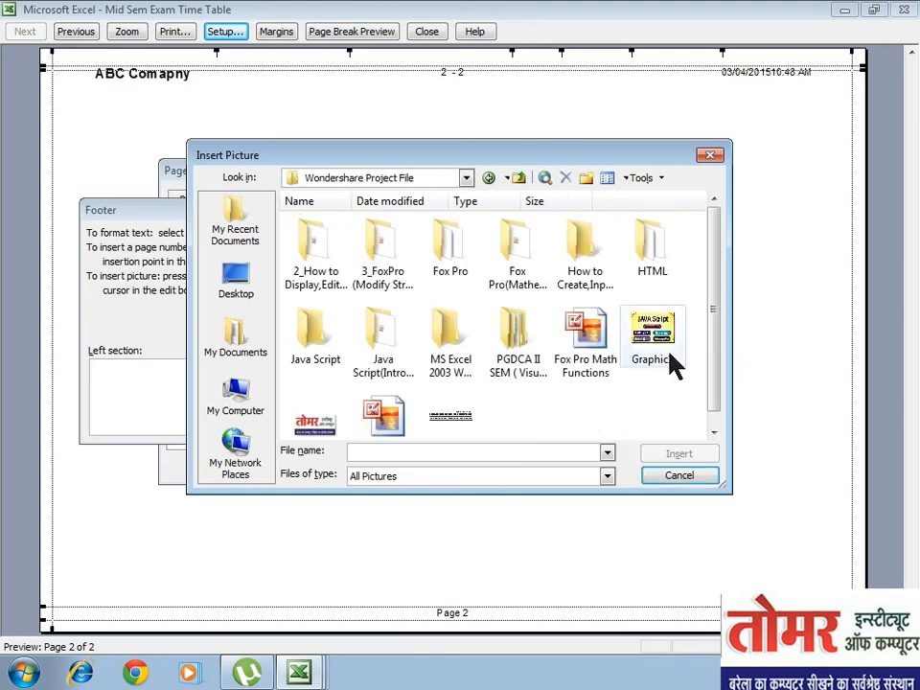
left_click_drag(723, 355, 720, 379)
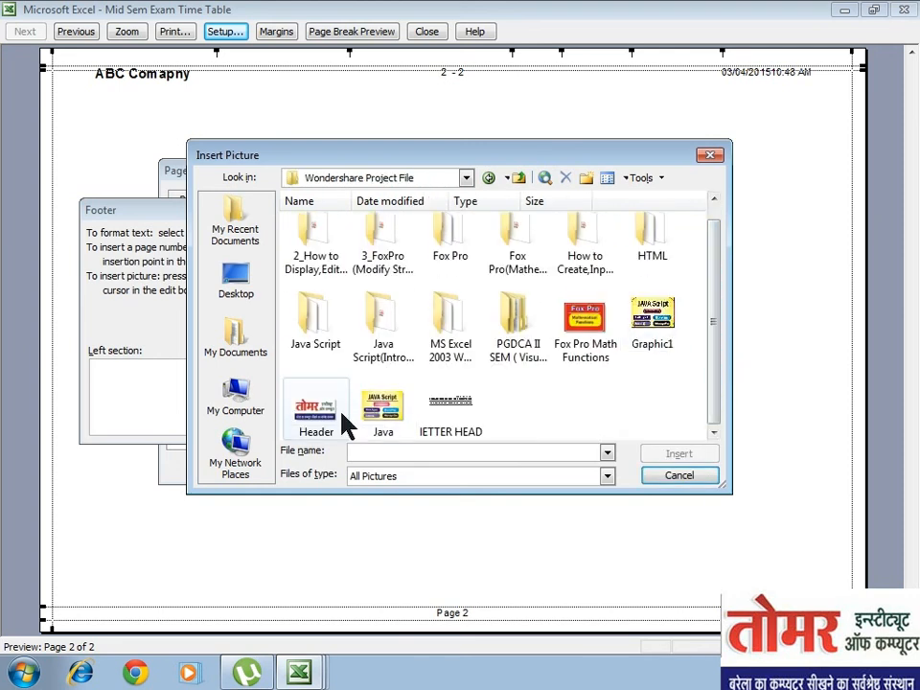
left_click(326, 374)
left_click(687, 456)
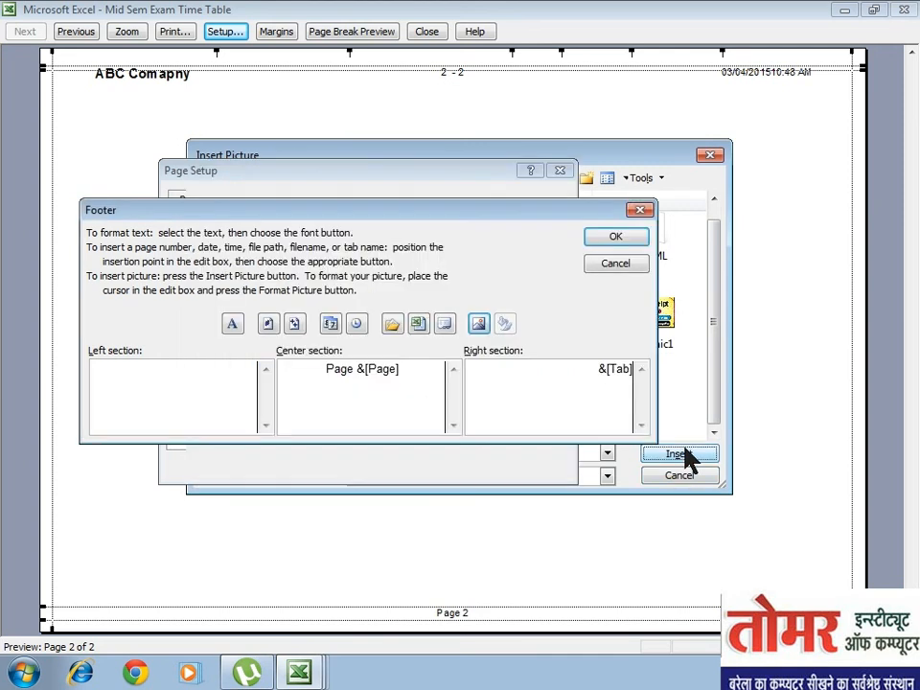
Apply the custom footer to the exam timetable and check it on the first page of the print preview
left_click(617, 237)
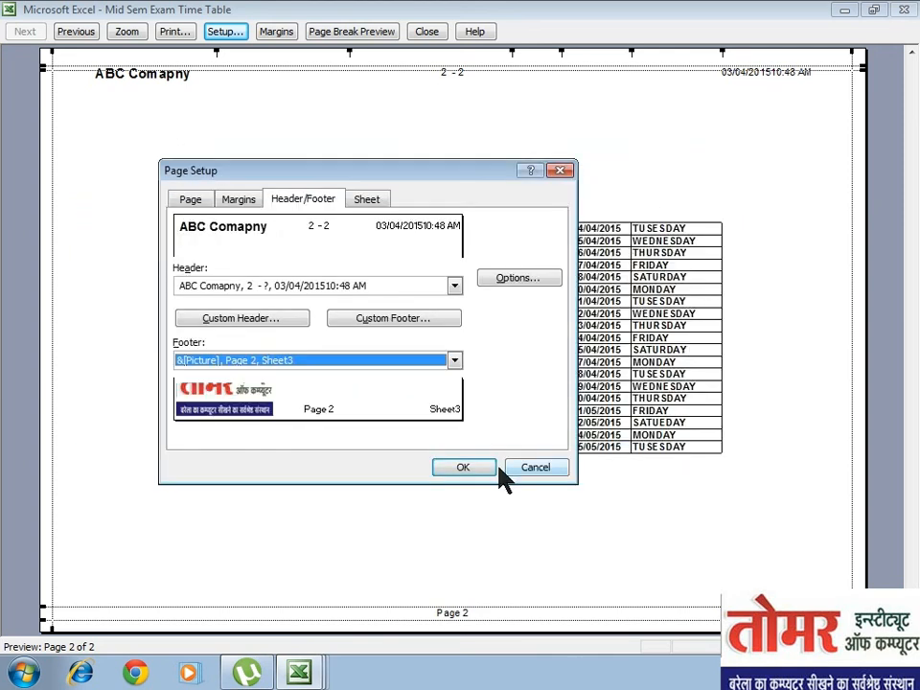
left_click(463, 468)
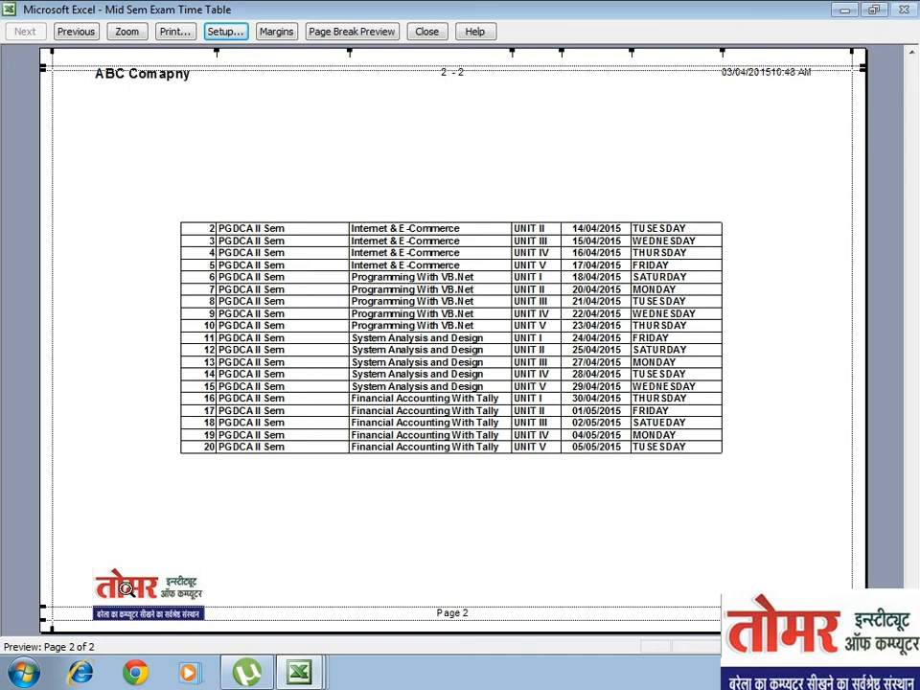
key("Page_Up")
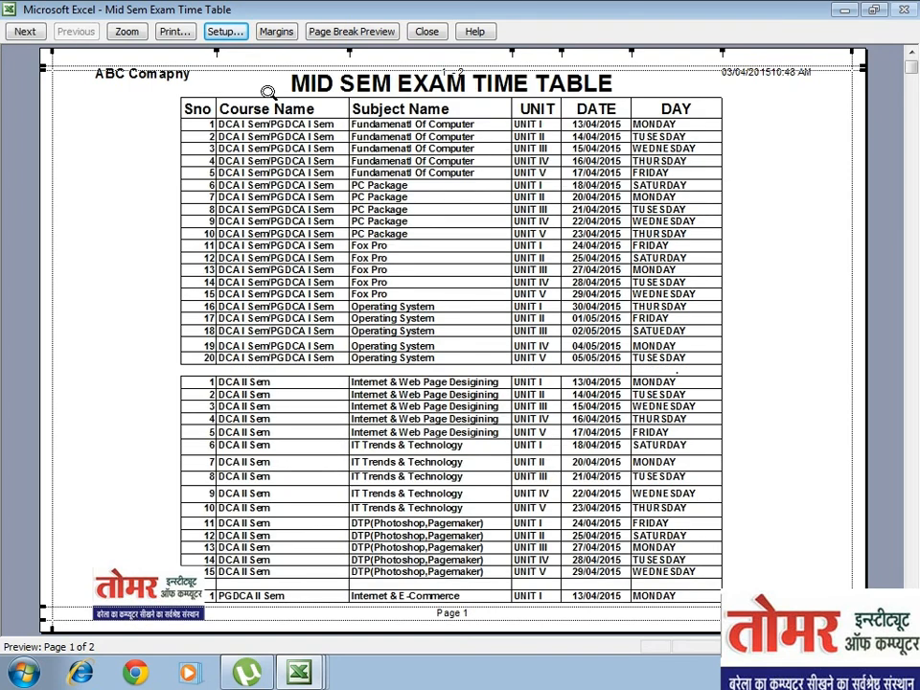
Reopen the page setup settings from the print preview
left_click(225, 39)
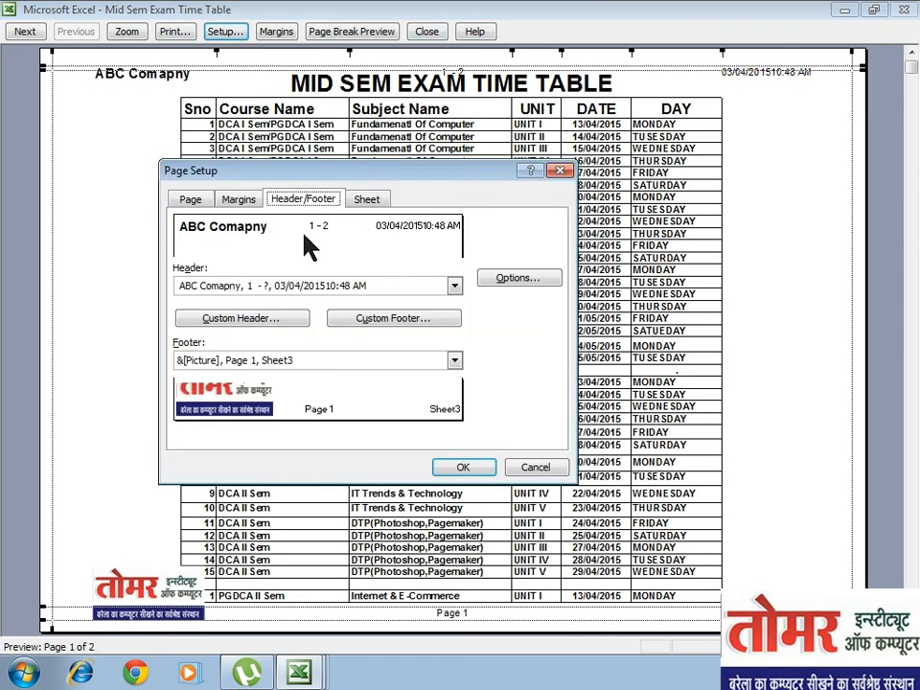